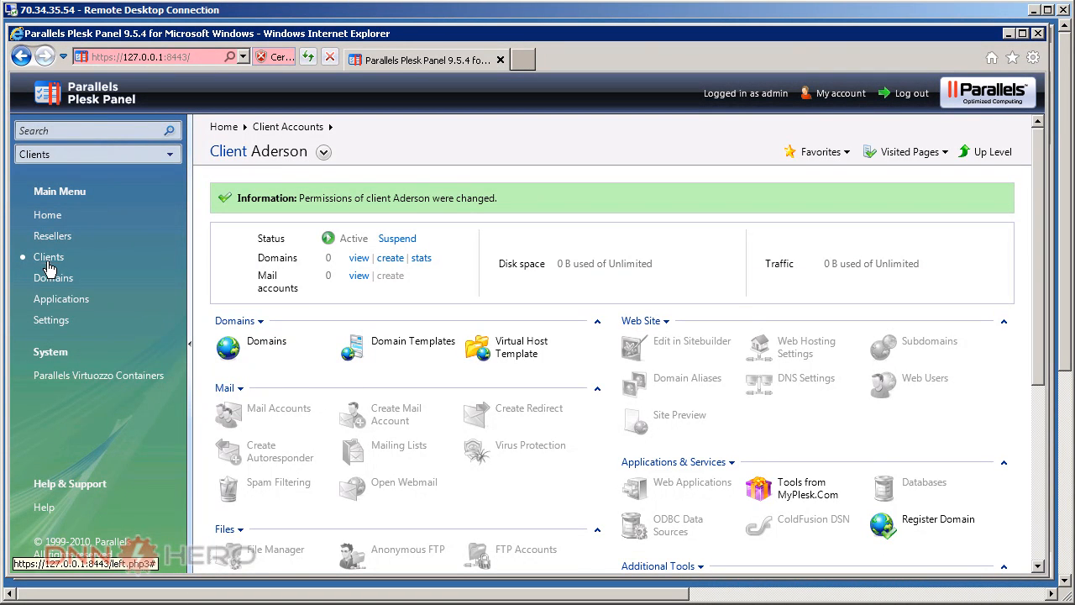
Start creating a new domain from the domain list of the client account that has no domains.
click(48, 260)
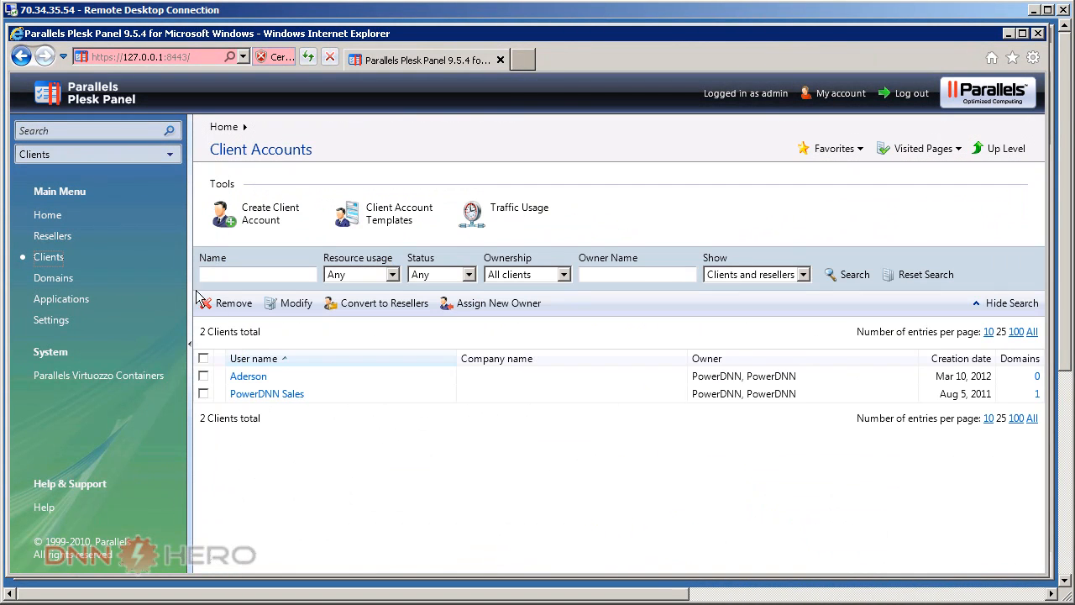
click(248, 383)
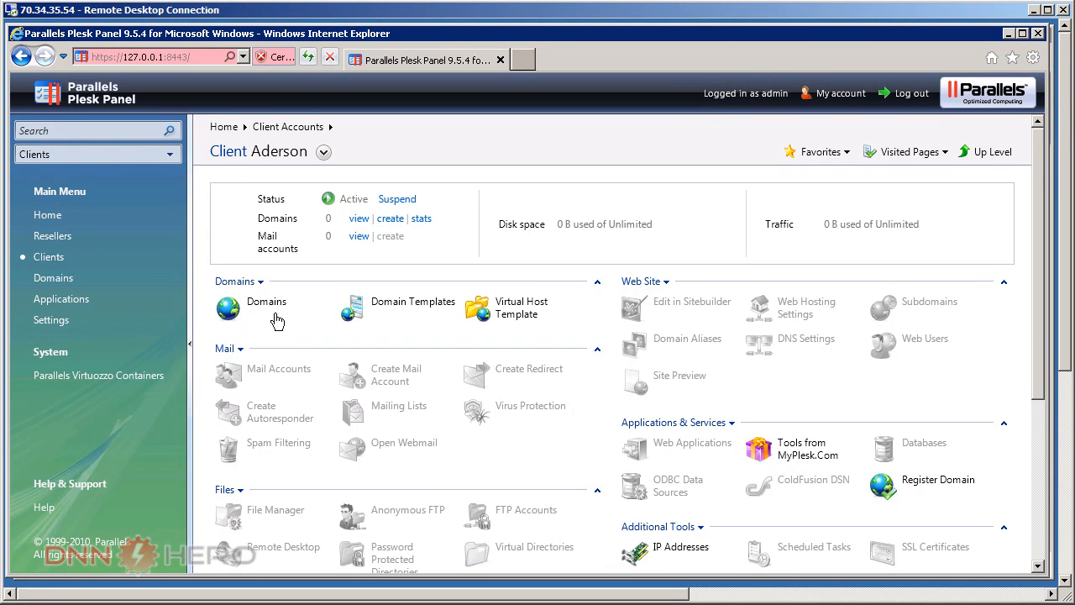
click(269, 309)
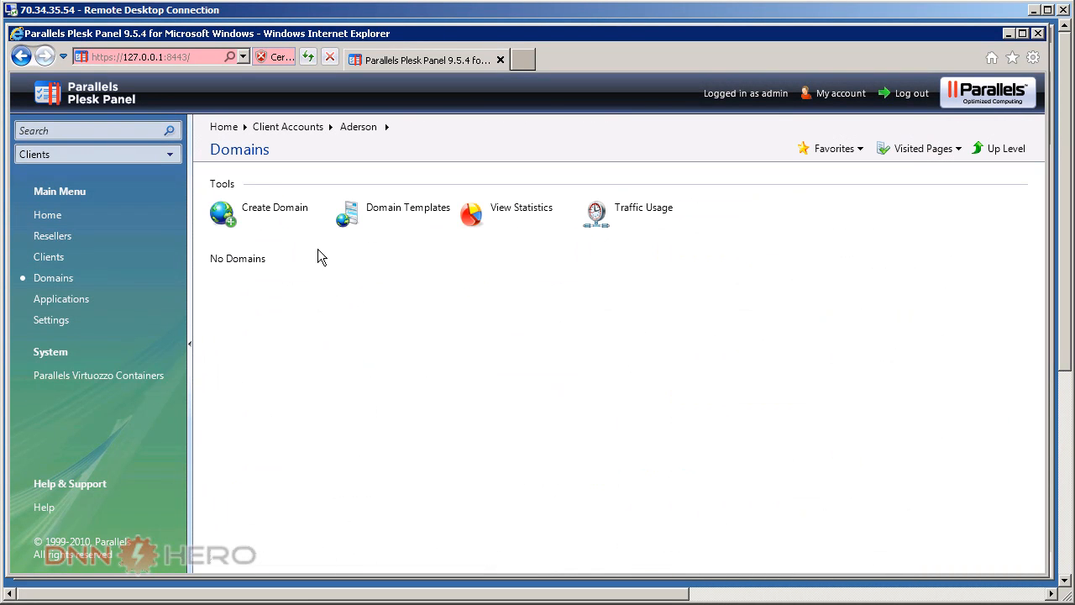
click(290, 216)
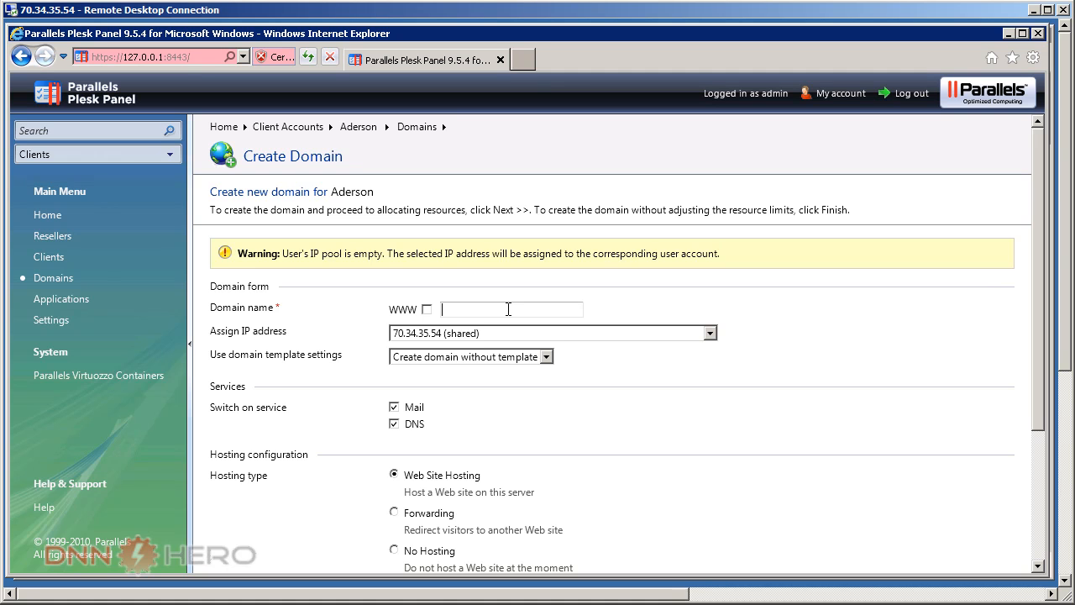
Name the new domain dotnetnukehero.com with the WWW prefix enabled and try to proceed.
text(dotnetnukehero.com)
click(427, 309)
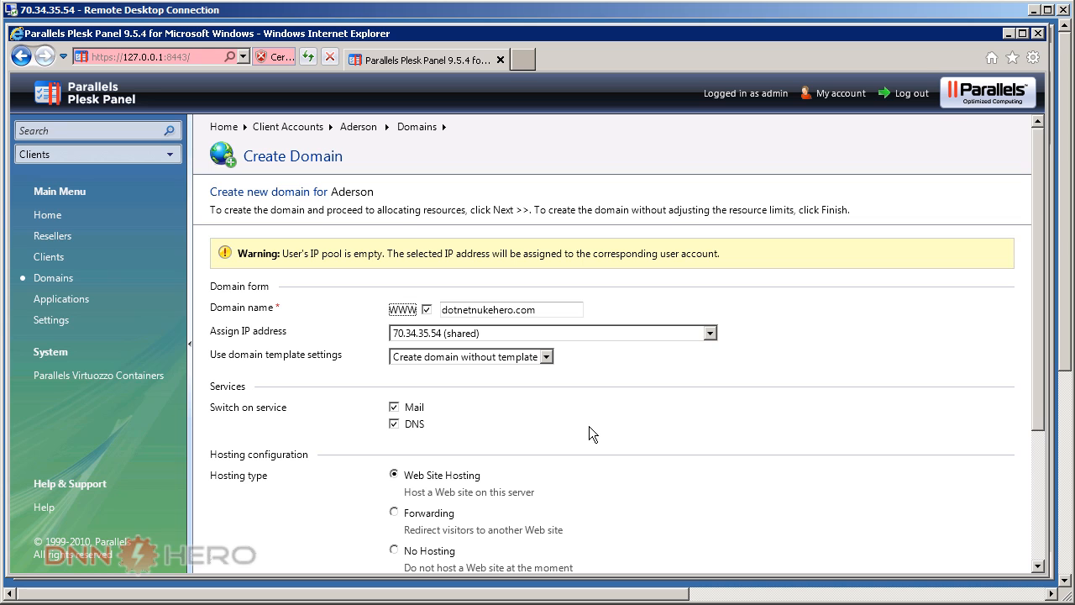
drag(1029, 368, 1031, 510)
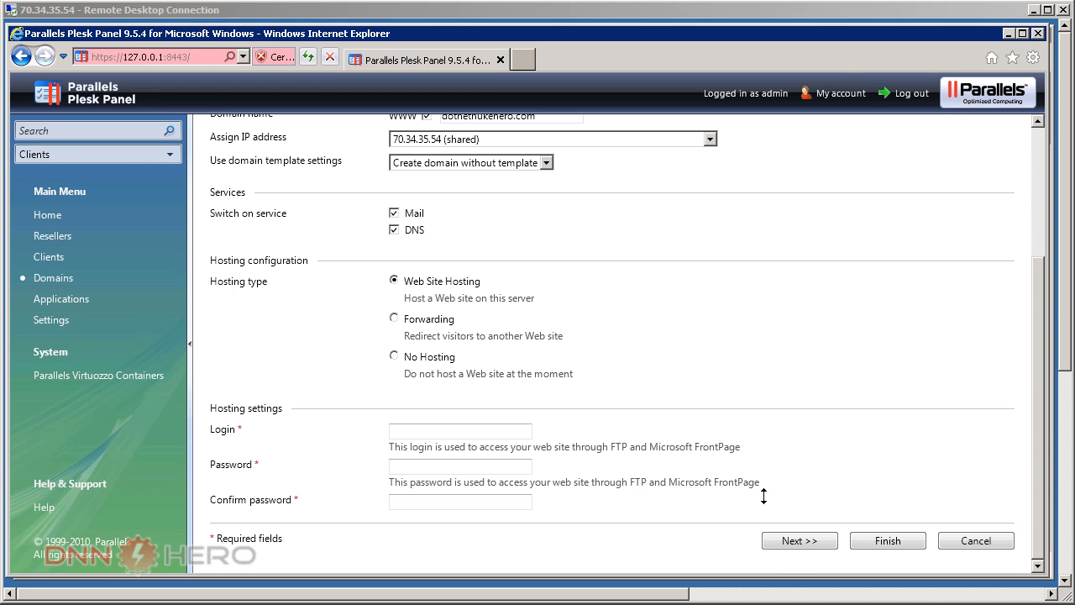
click(800, 538)
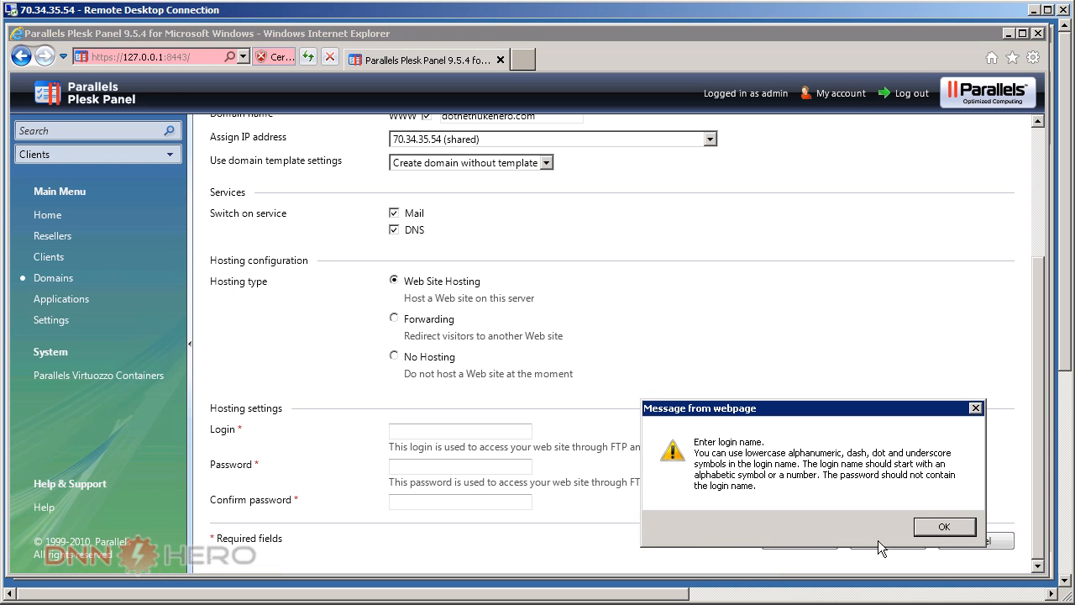
click(941, 526)
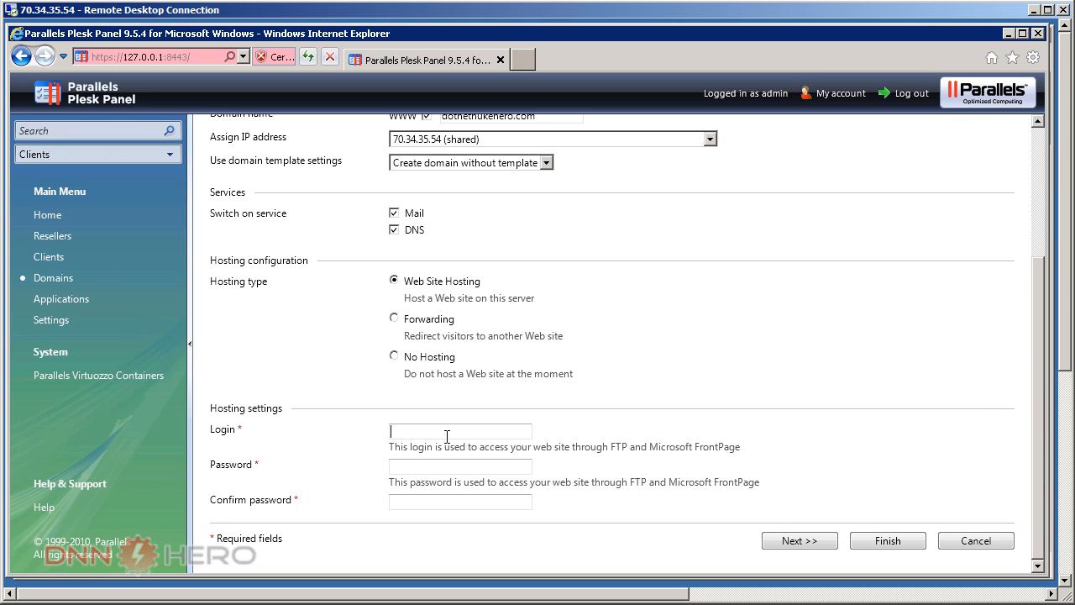
Set the hosting login to dnnhero, enter and confirm the account password, and continue to the web hosting setup.
text(dnnhero)
key(Tab)
text(●●●●●●●●●●●●●●)
click(801, 542)
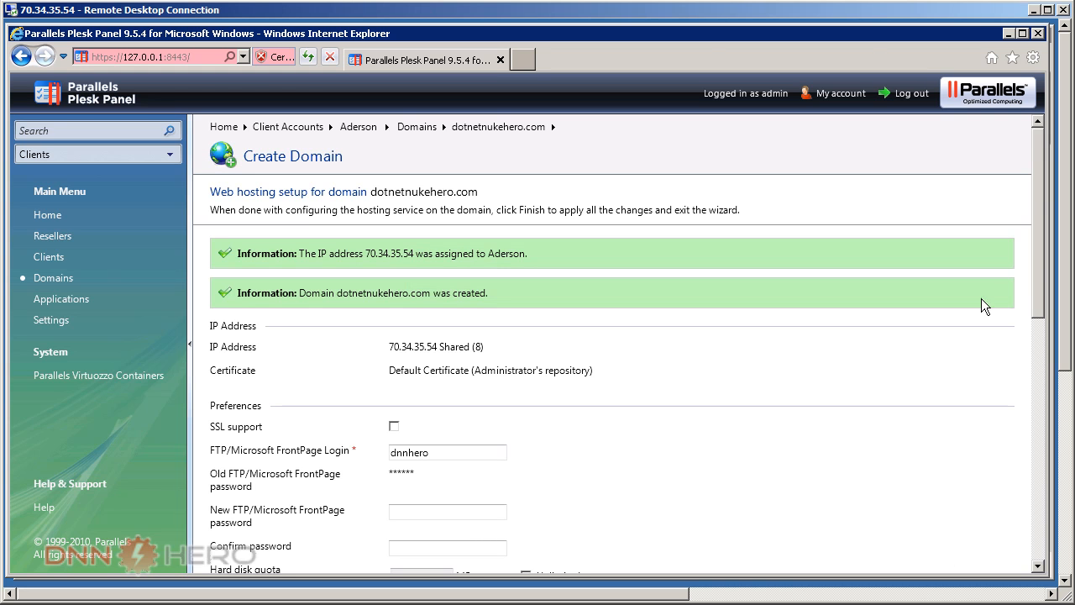
Enable Microsoft ASP.NET support, version 4.0.30319.1, for the domain.
drag(1042, 288, 1029, 519)
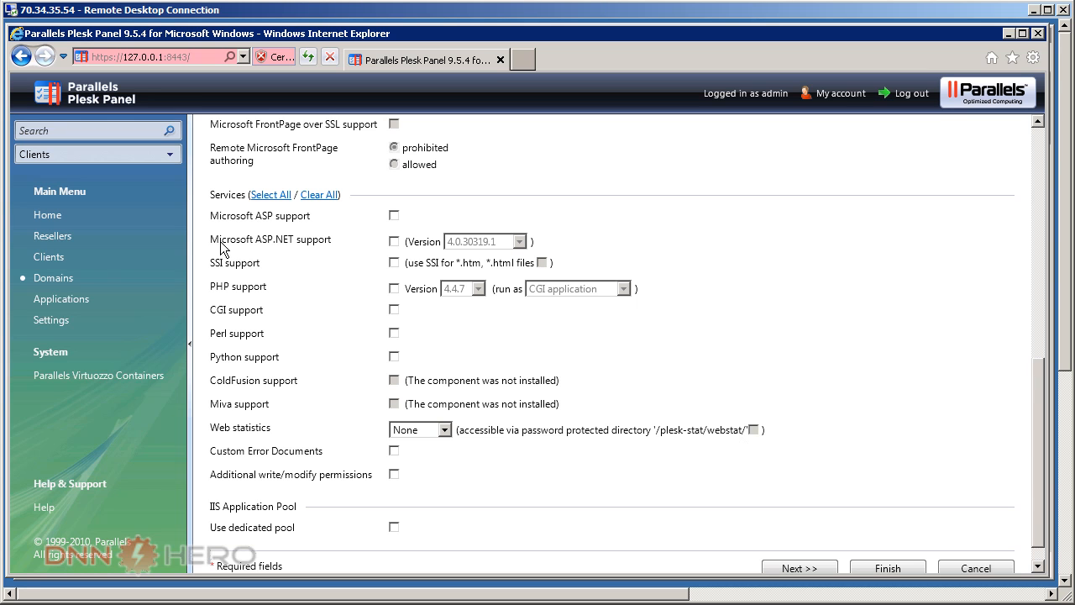
click(394, 242)
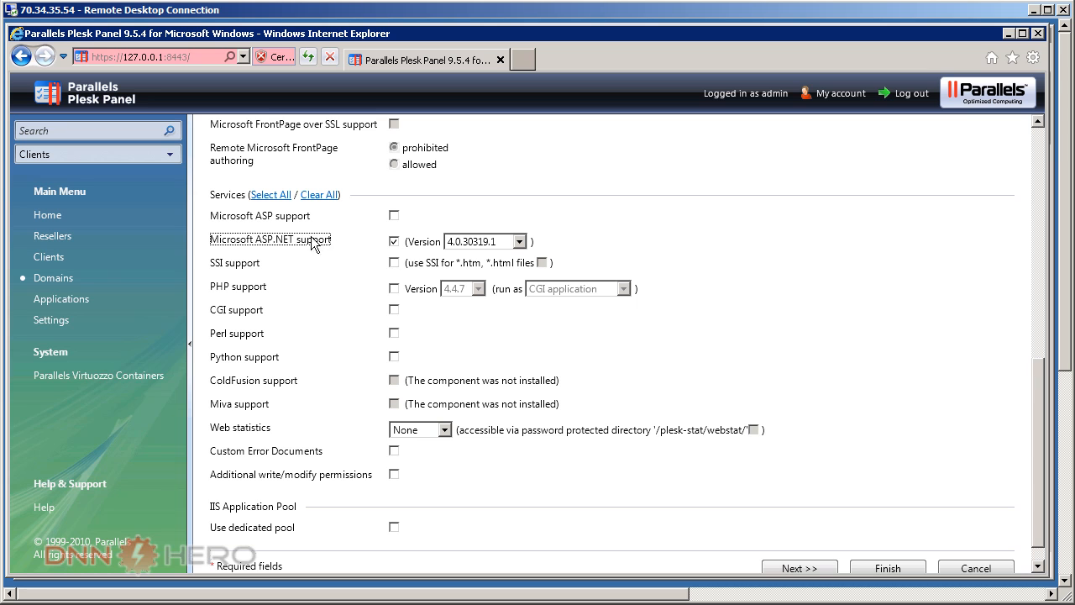
click(467, 244)
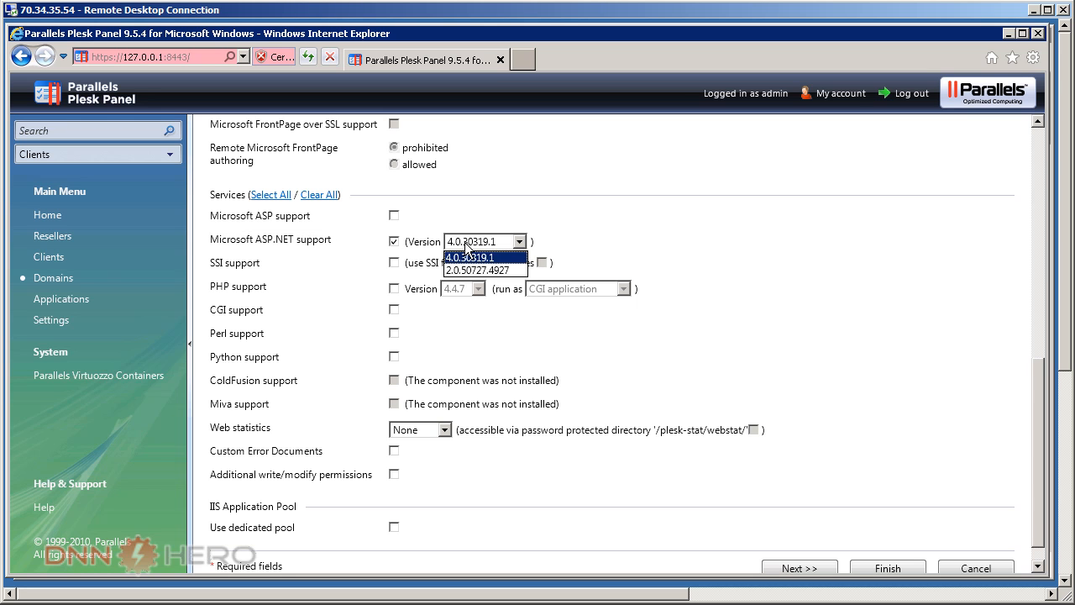
click(475, 245)
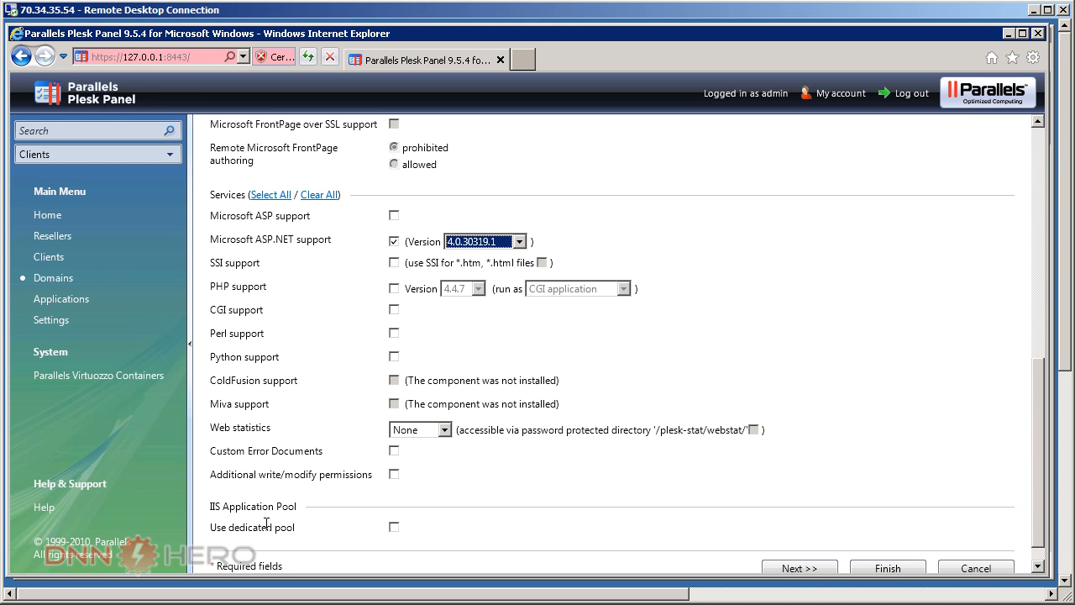
Enable a dedicated IIS application pool and complete the domain setup wizard with the default resource limits.
click(394, 530)
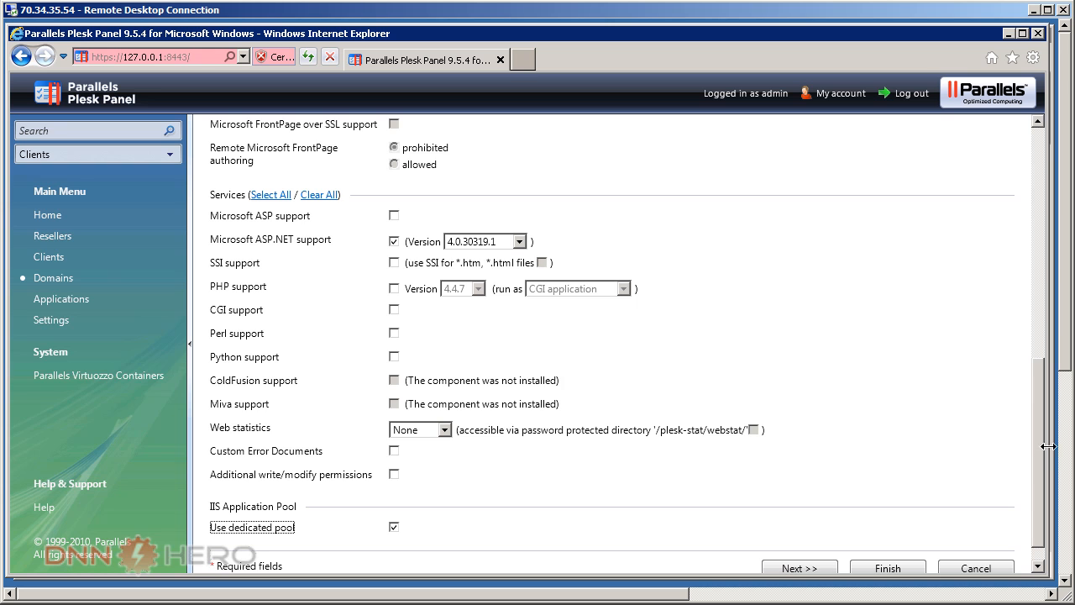
scroll(1041, 446, down, 1)
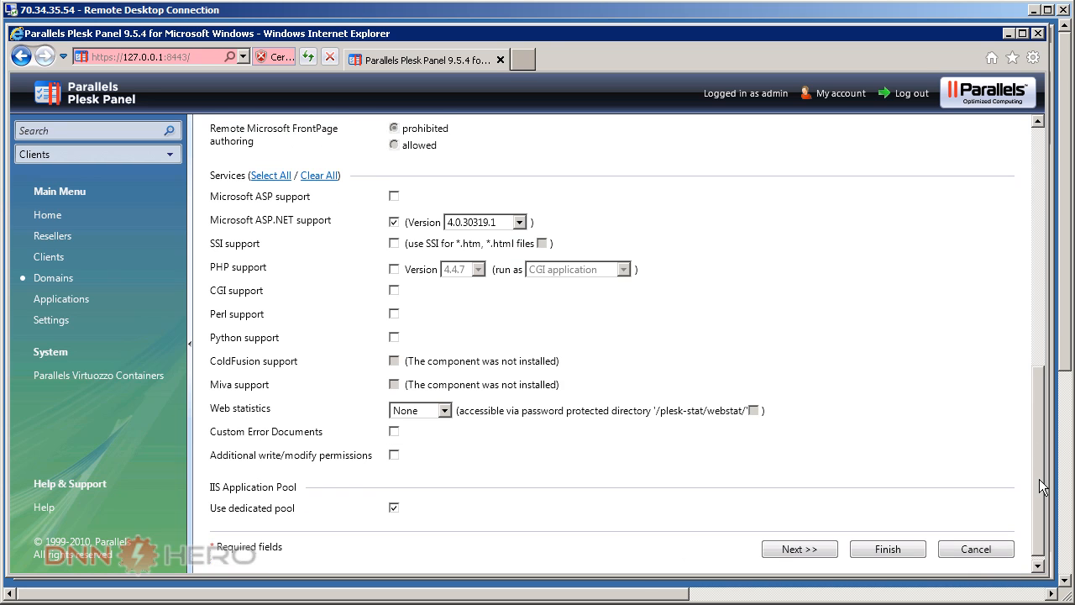
click(796, 540)
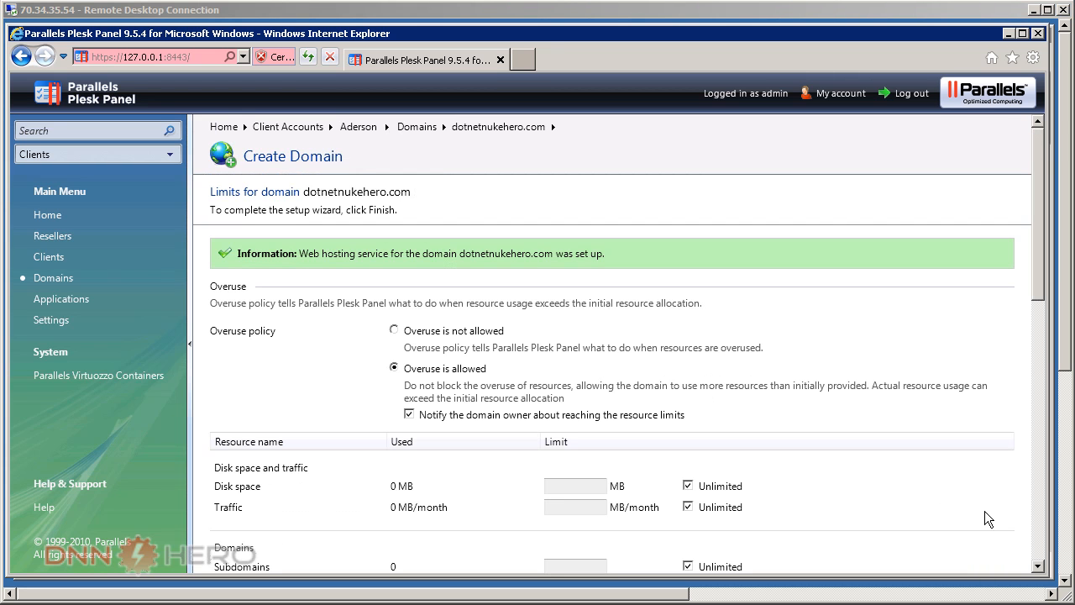
drag(1033, 292, 1025, 533)
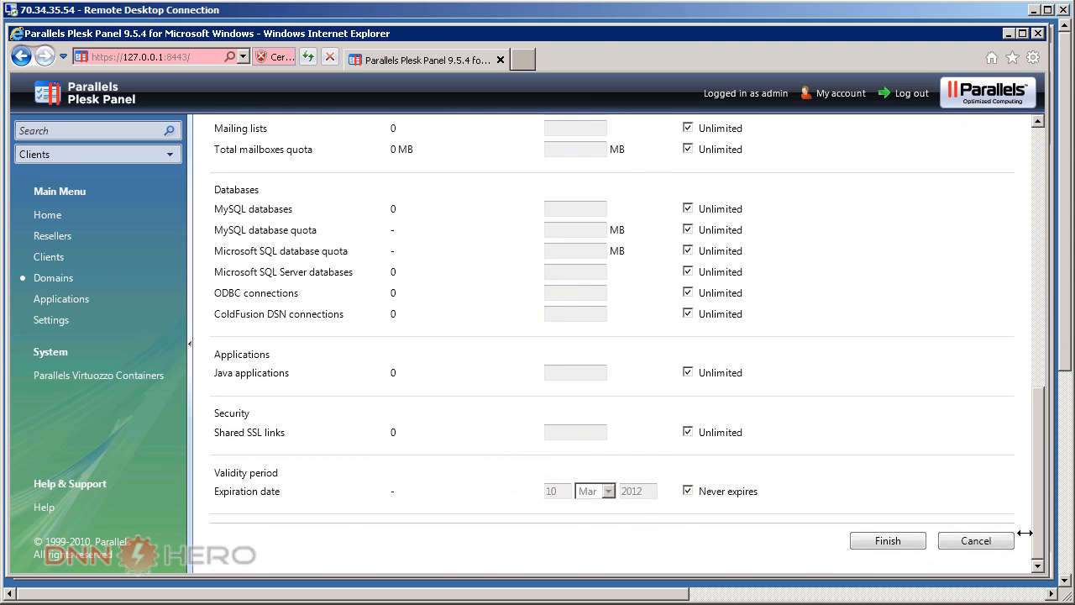
click(887, 541)
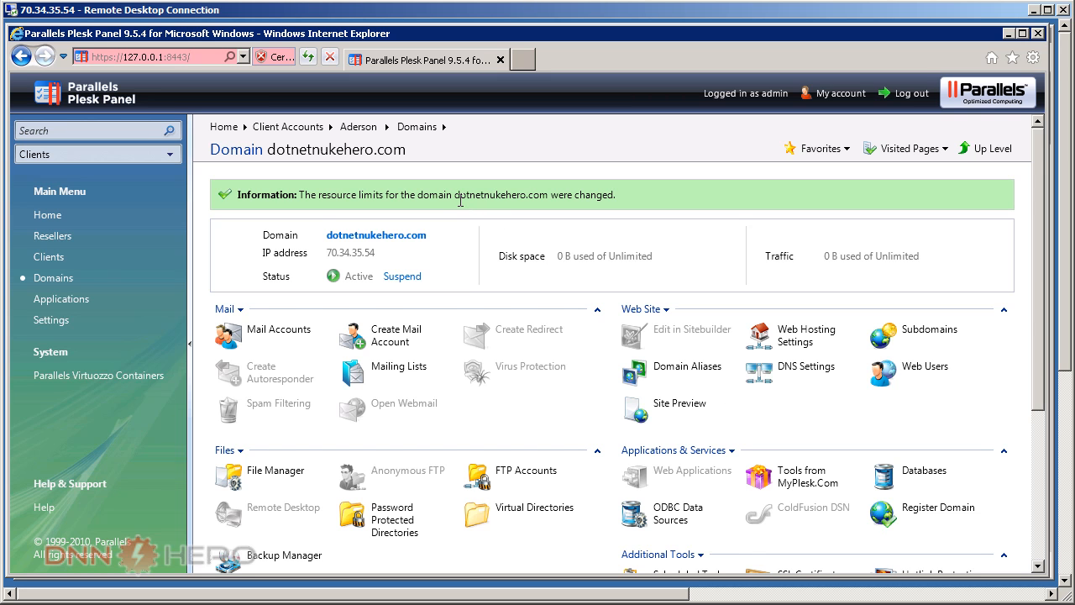
drag(548, 195, 484, 204)
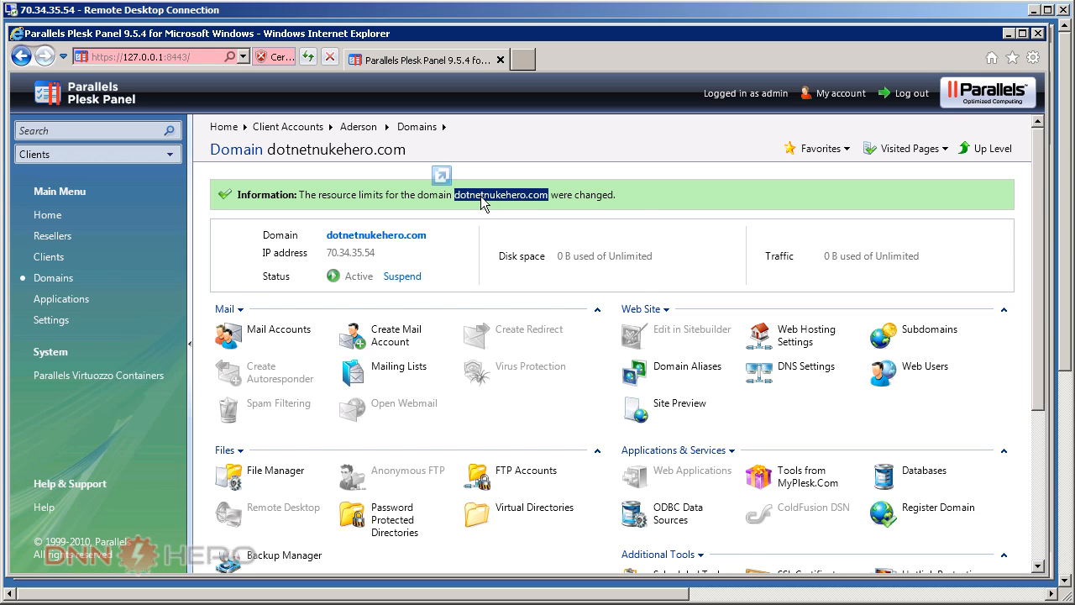
right_click(482, 200)
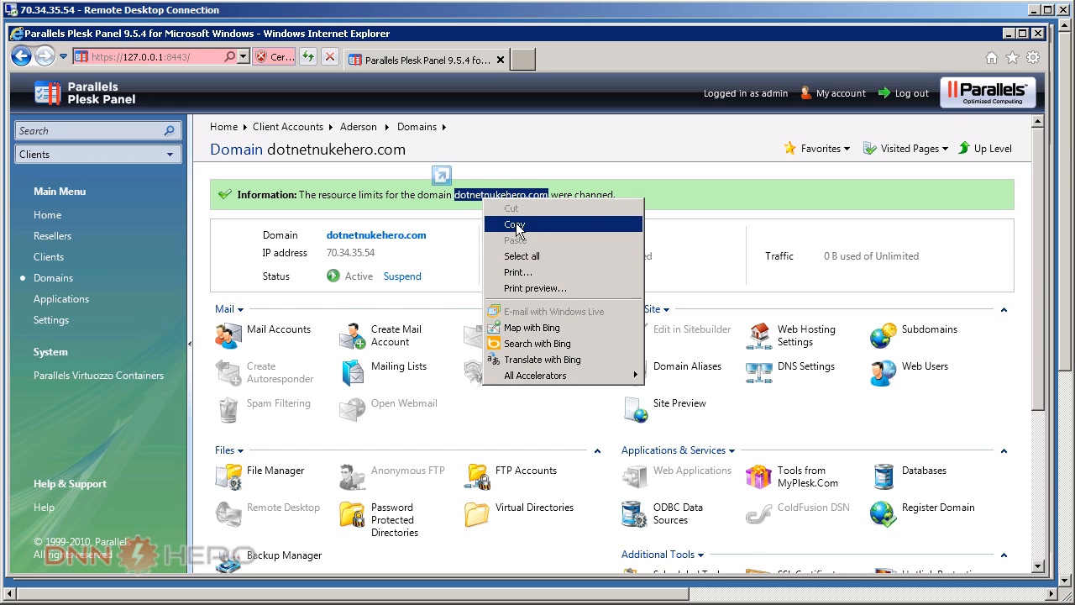
click(515, 225)
click(522, 60)
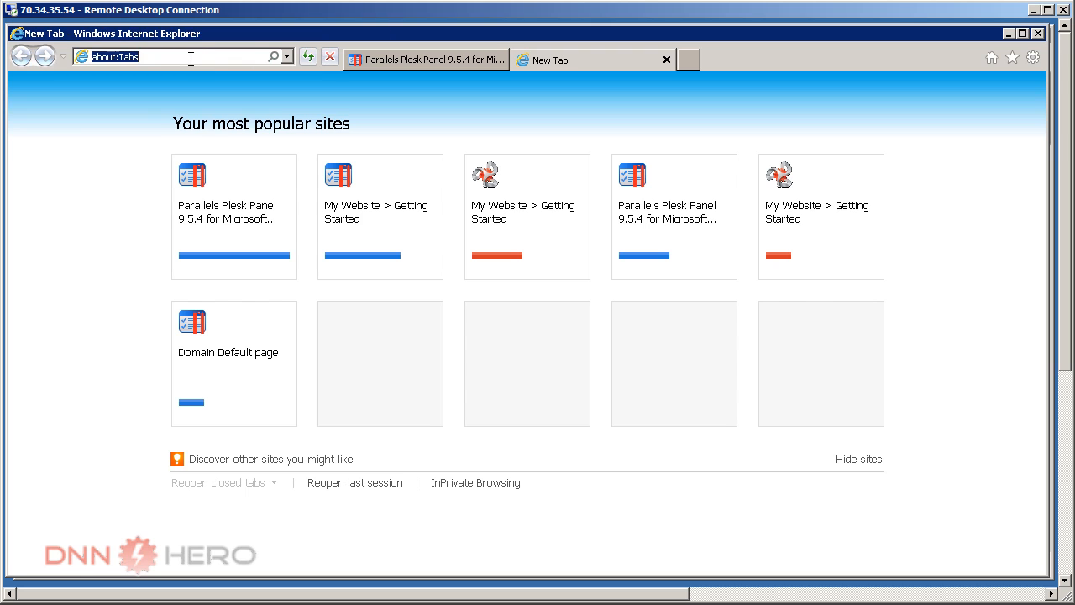
text(www.)
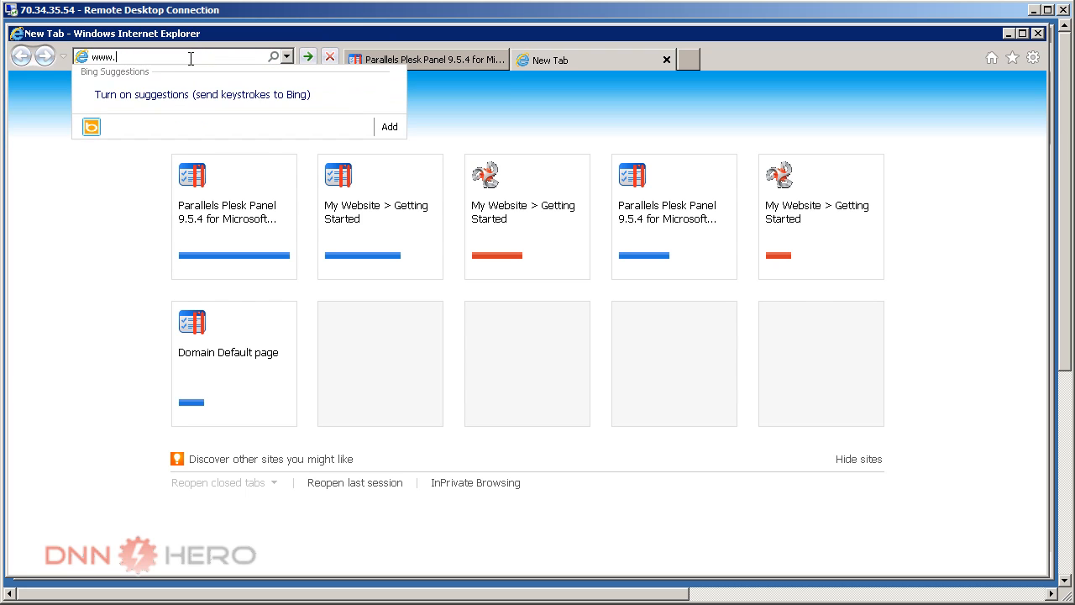
key(ctrl+v)
key(Return)
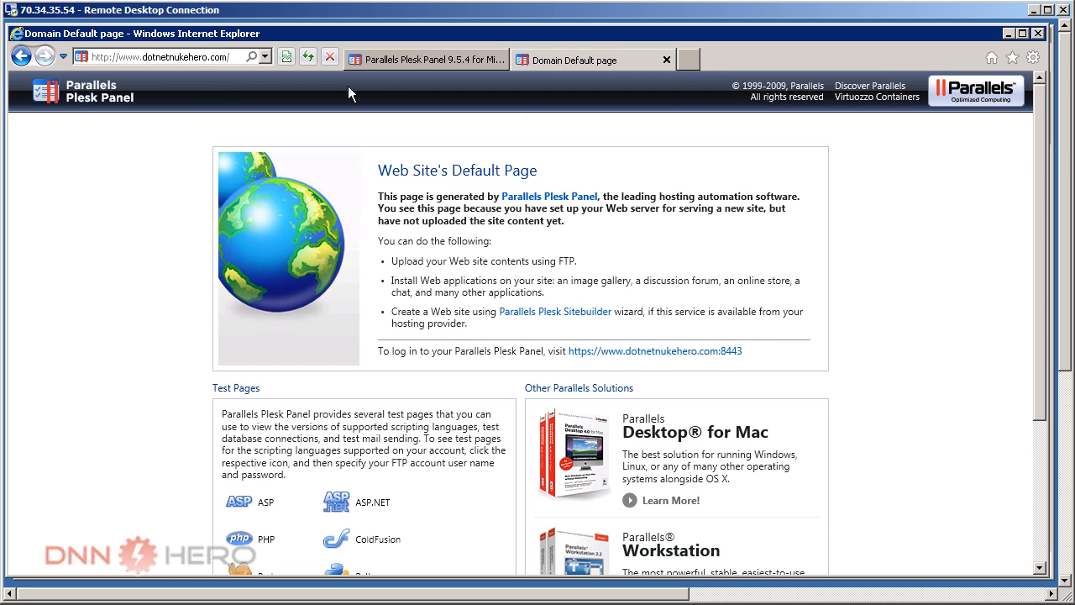
Load the dotnetnukehero.com website again from a fresh browser tab to check whether the domain resolves.
click(395, 60)
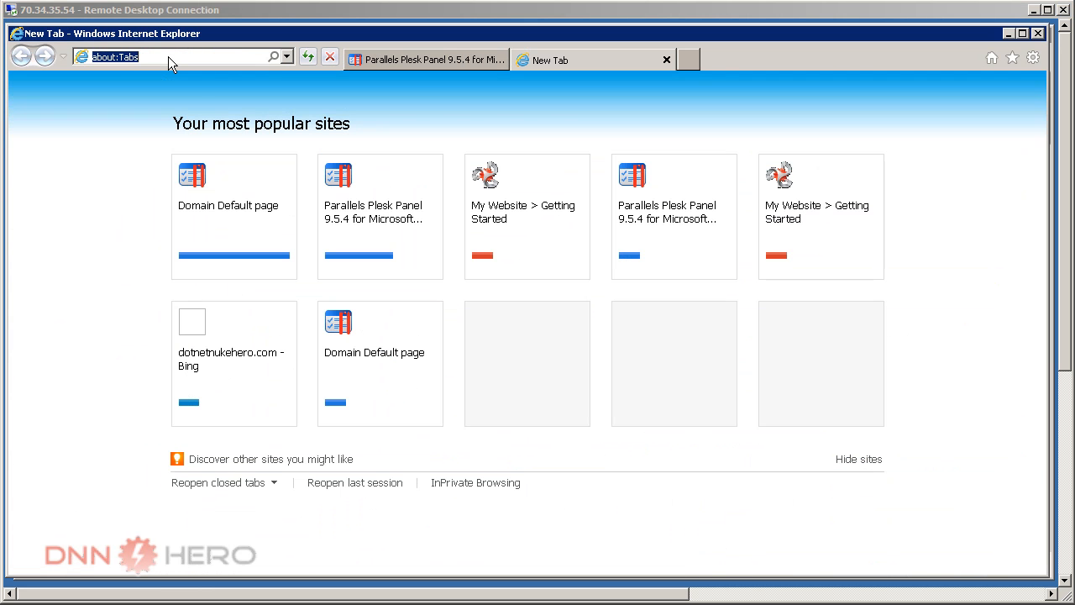
click(169, 57)
double_click(169, 58)
key(ctrl+v)
key(Return)
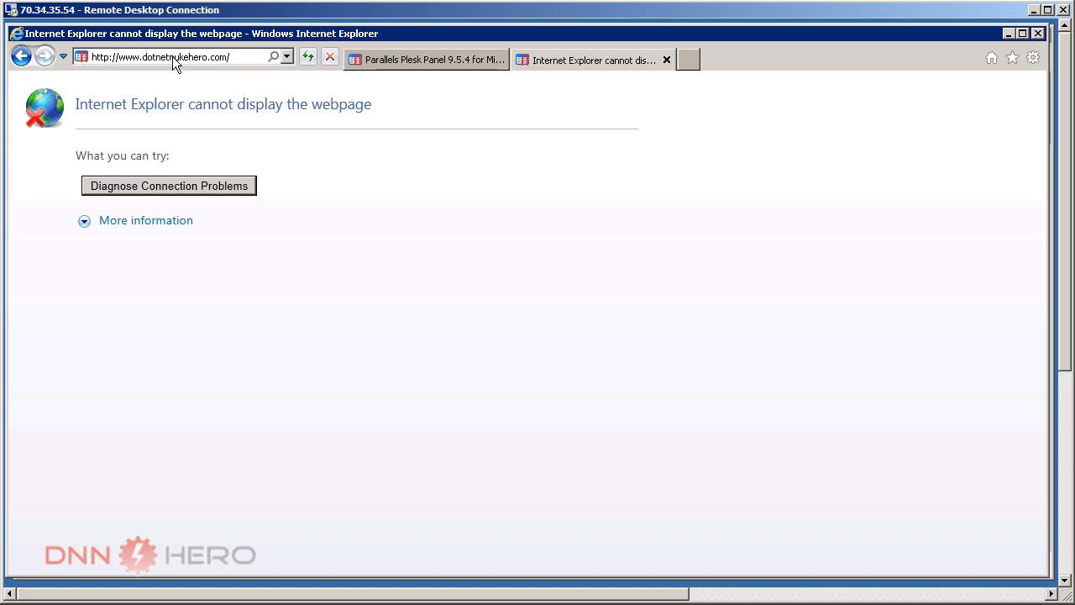
Switch to PowerDNN Control Suite, refresh the Plesk 9.5.4 (Domains) node and expand its domain list.
click(1065, 573)
click(210, 569)
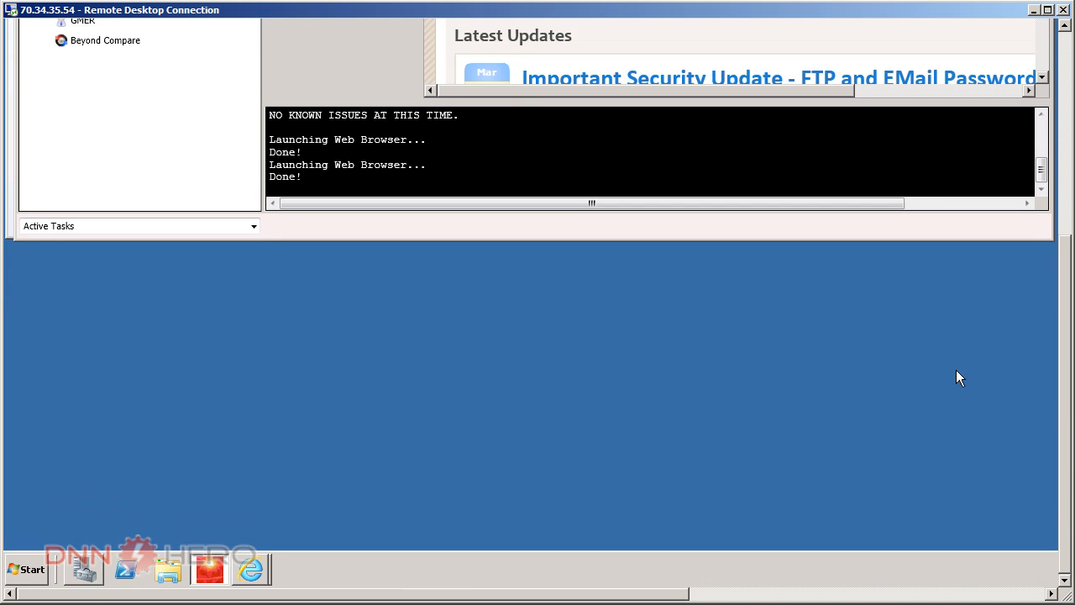
drag(1065, 412, 1060, 185)
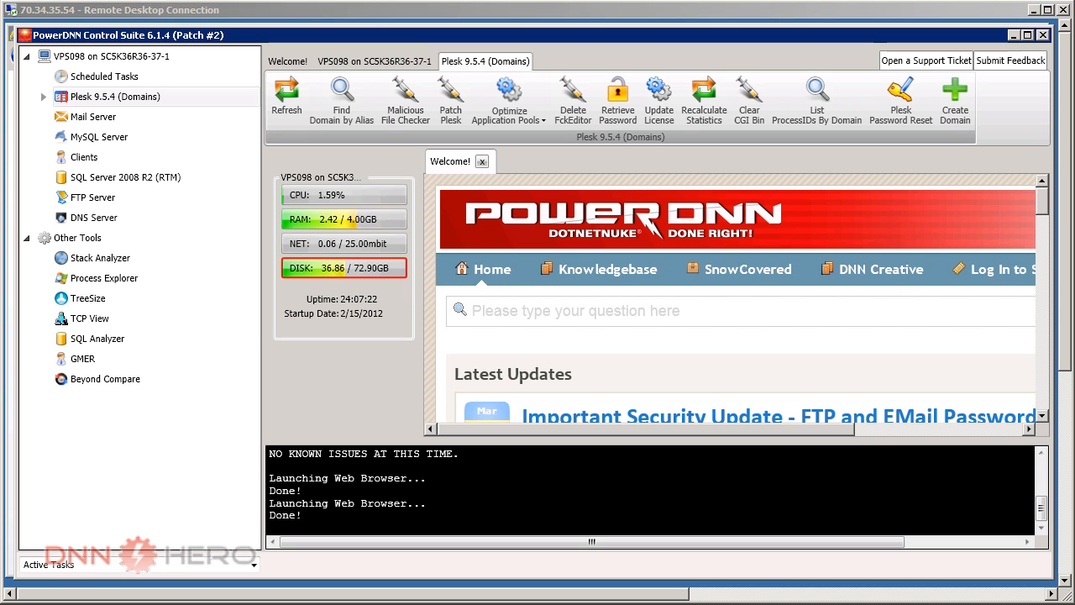
click(66, 97)
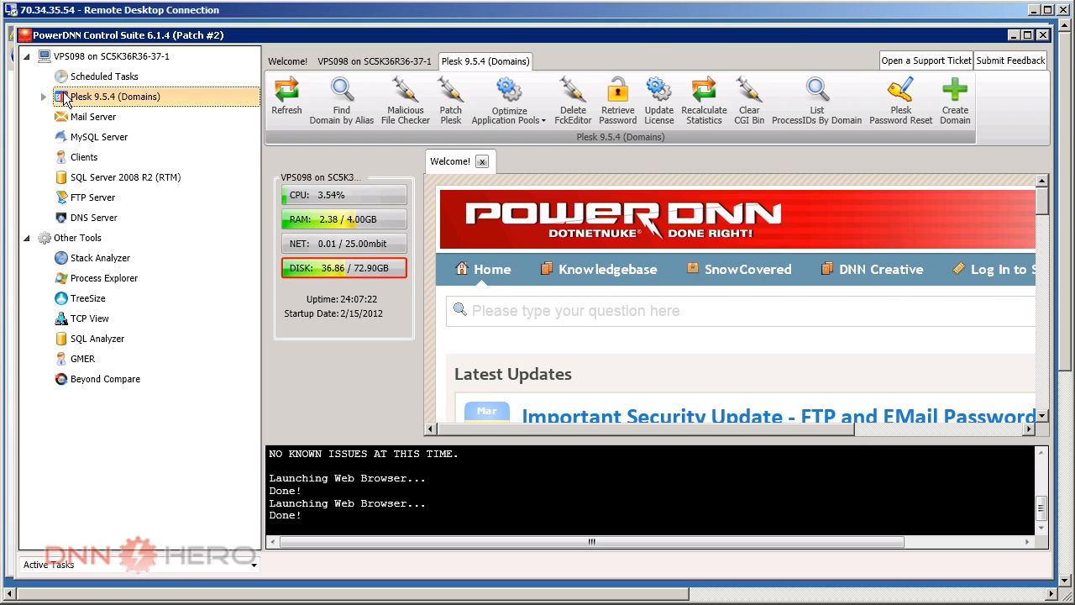
click(290, 101)
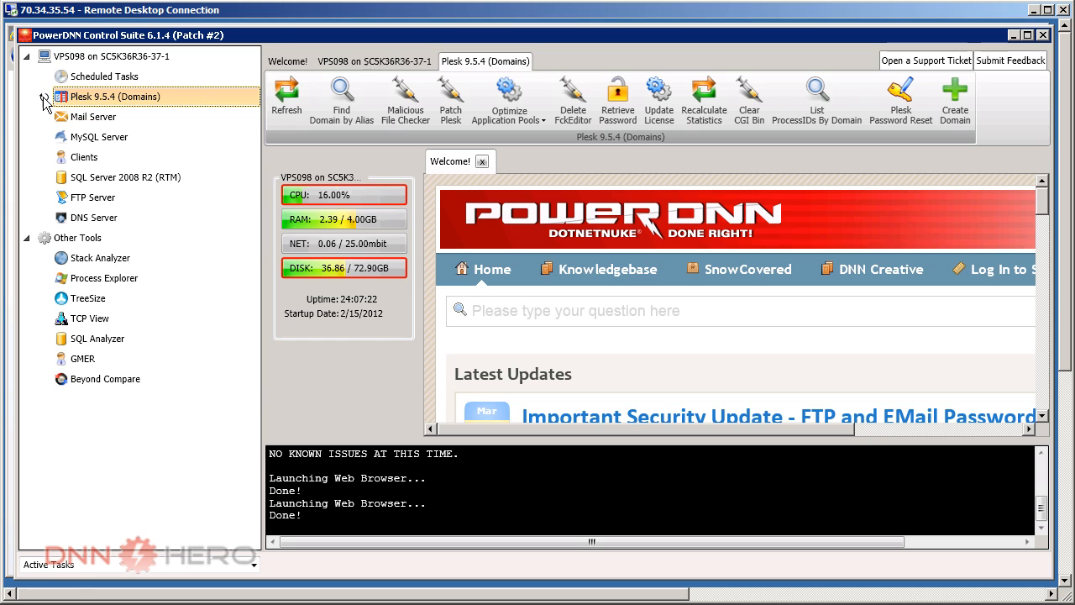
click(44, 98)
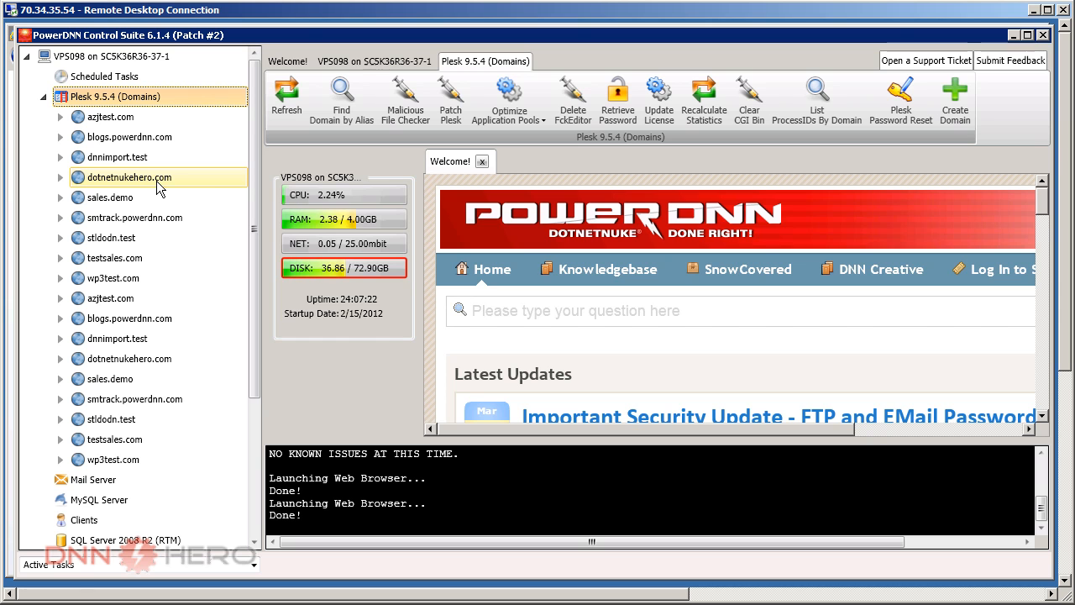
Override the DNS for dotnetnukehero.com through the domain's DNS Services.
click(84, 187)
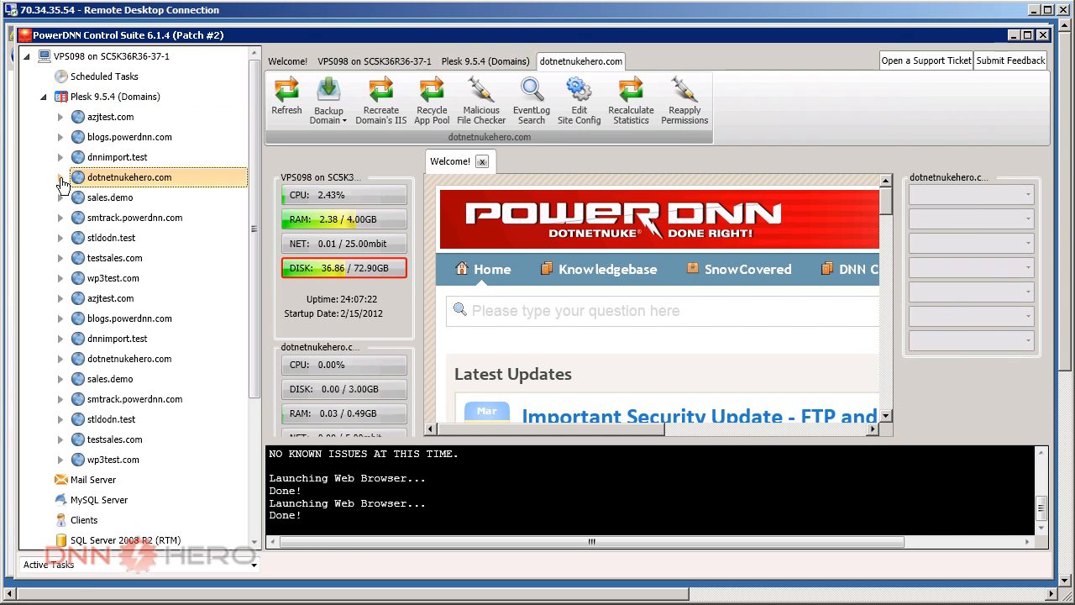
click(61, 178)
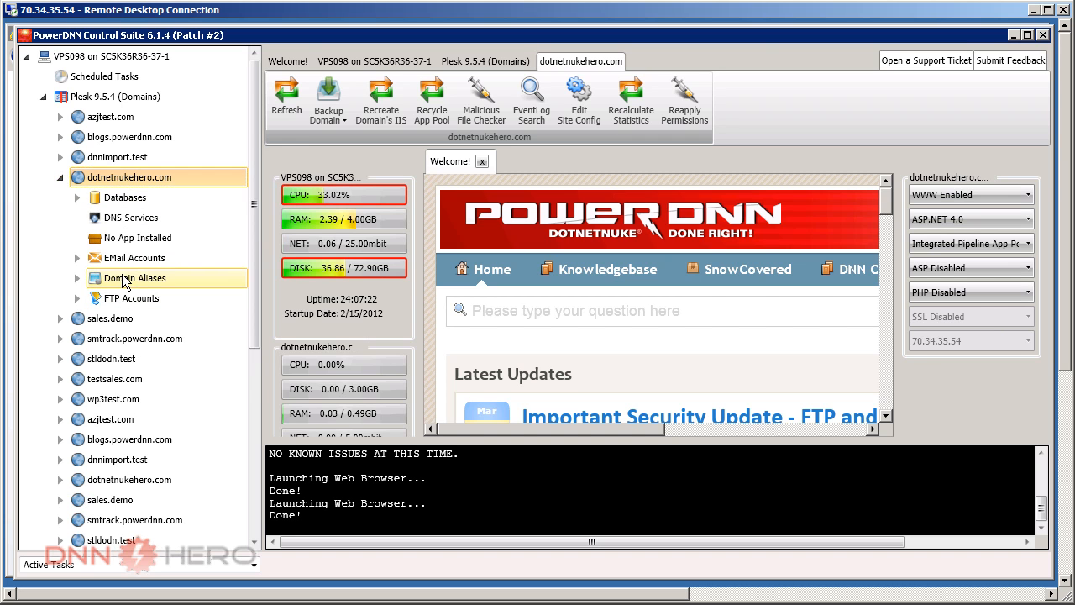
click(132, 221)
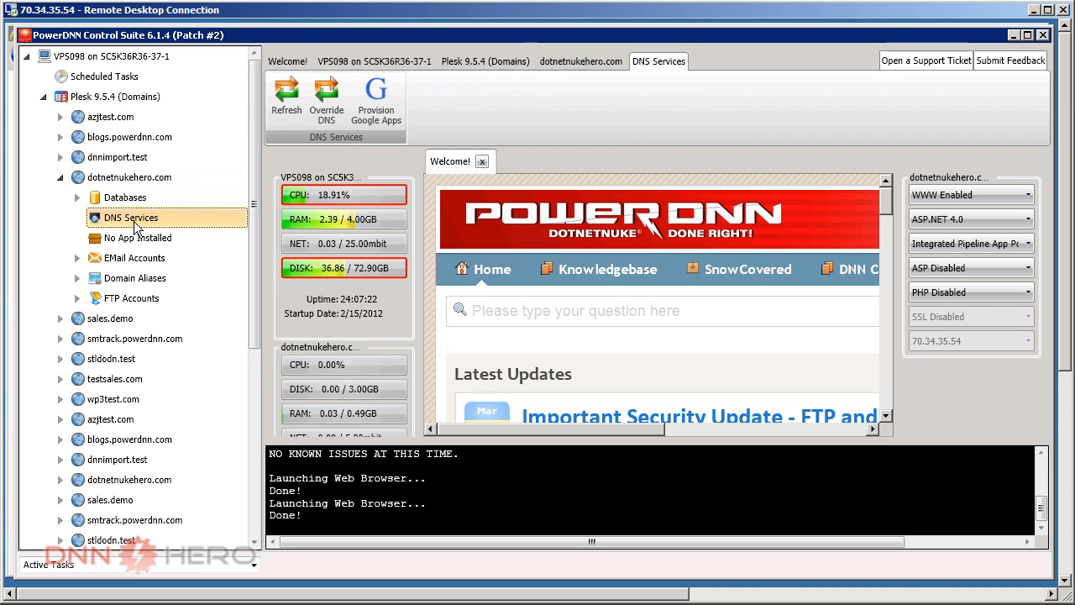
click(330, 114)
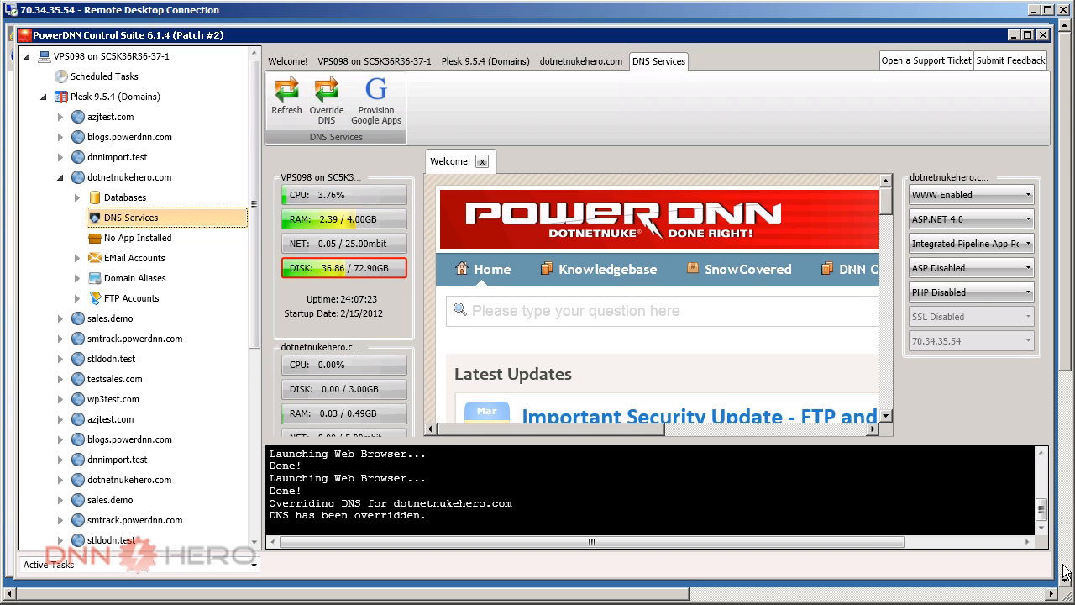
click(1065, 571)
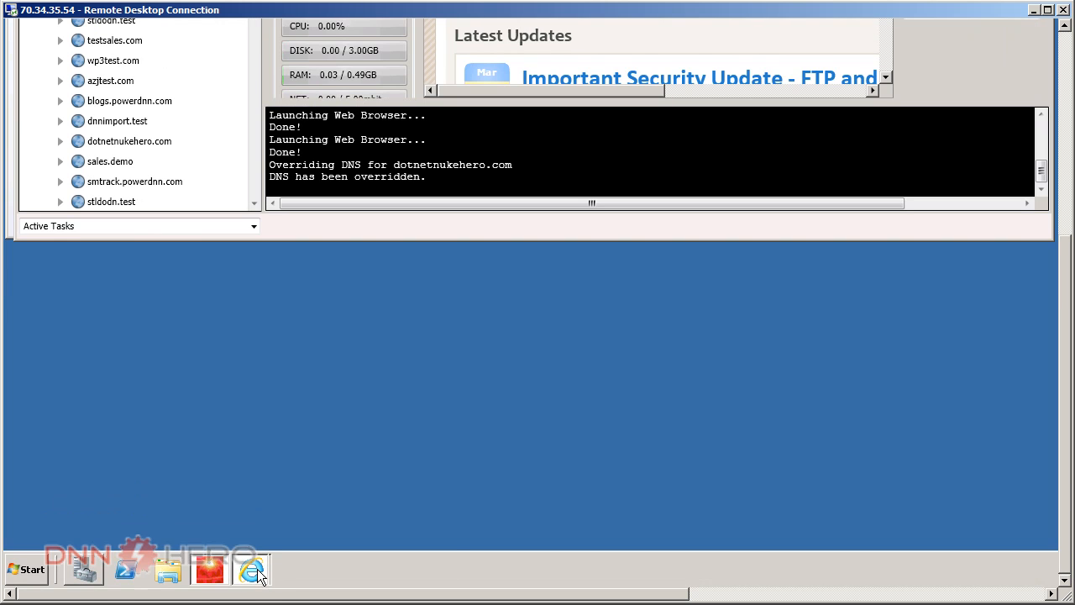
click(259, 573)
click(274, 515)
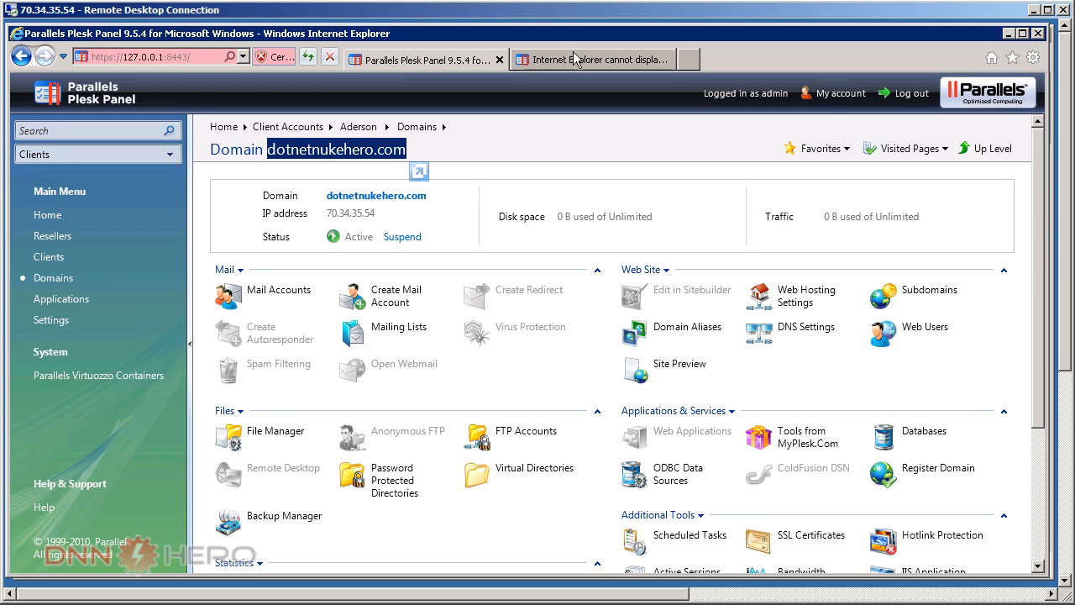
click(574, 60)
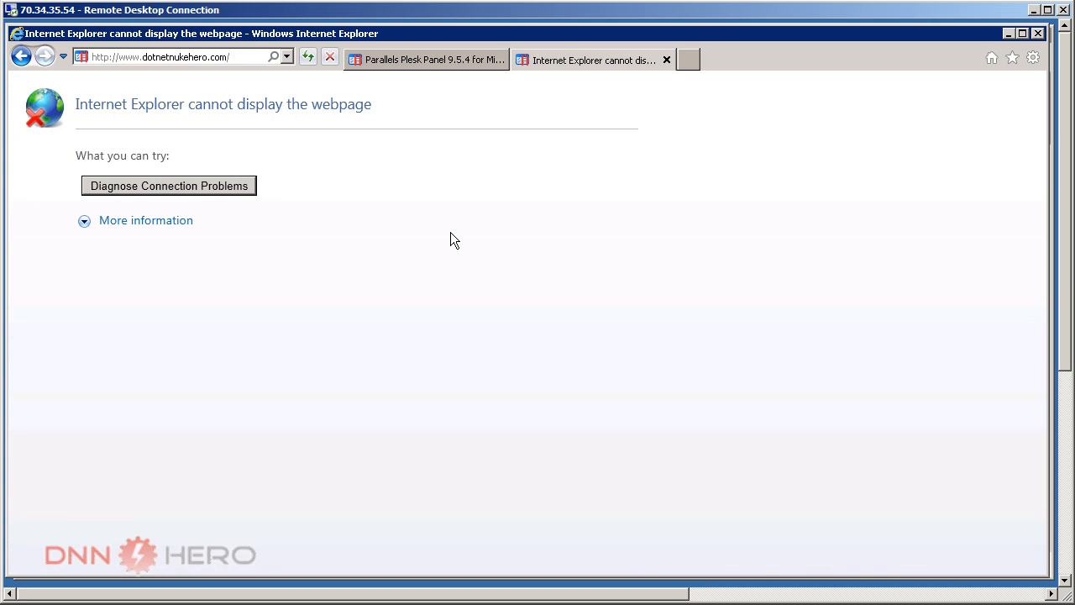
key(F5)
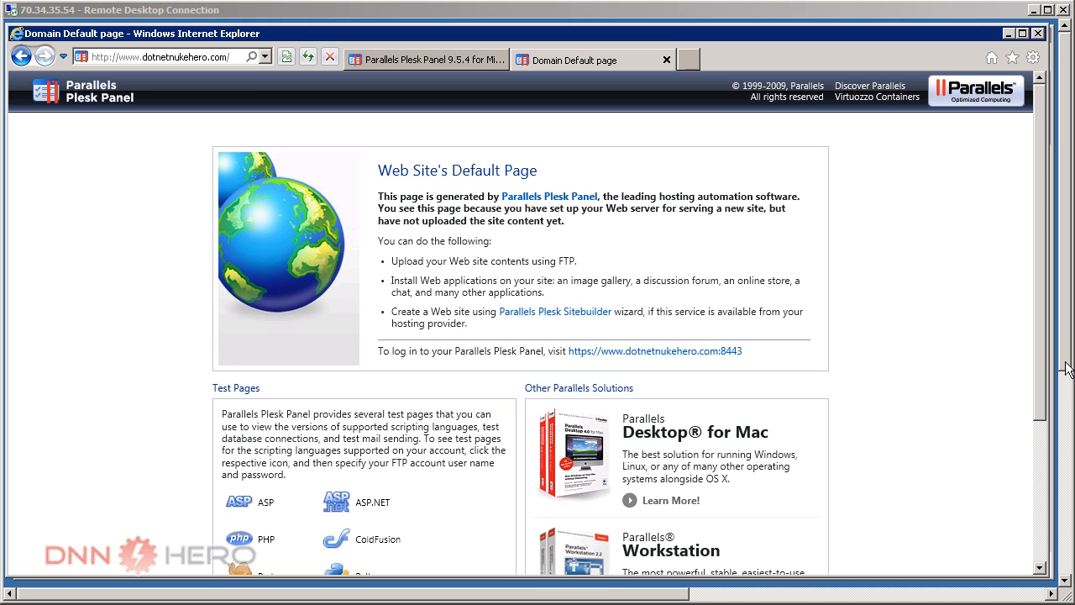
Switch back to PowerDNN Control Suite and open the Install DotNetNuke command for dotnetnukehero.com, which has no app installed.
drag(1065, 363, 1061, 573)
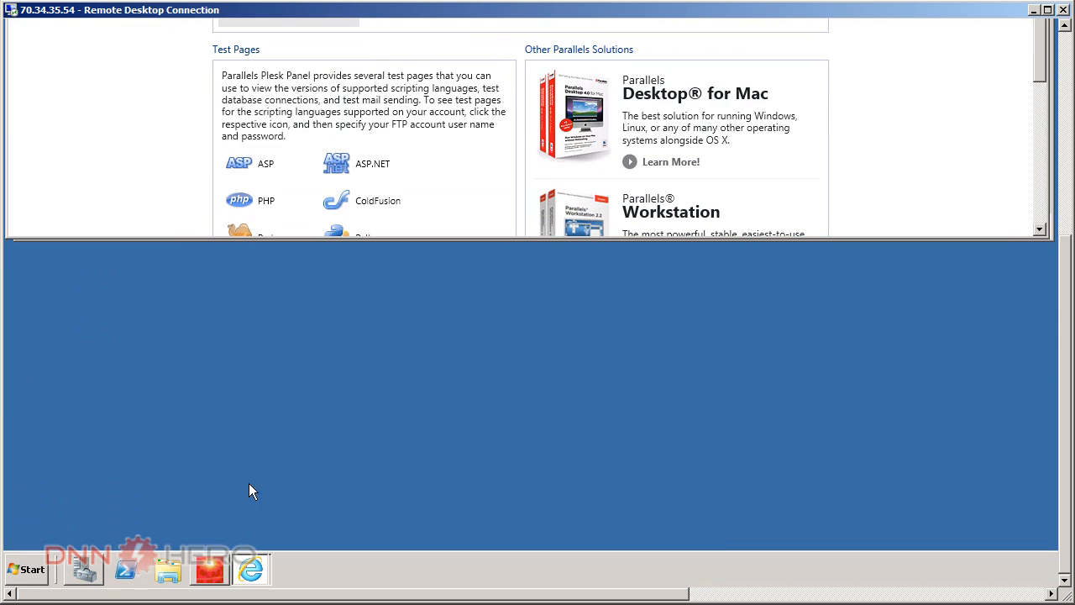
click(222, 569)
drag(1065, 506, 1055, 282)
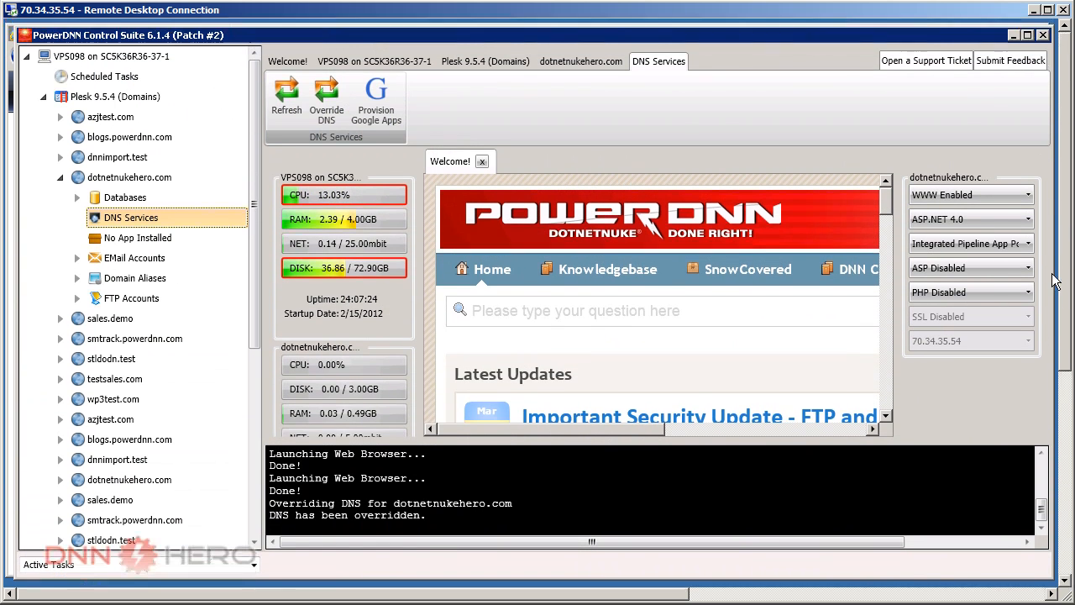
click(143, 247)
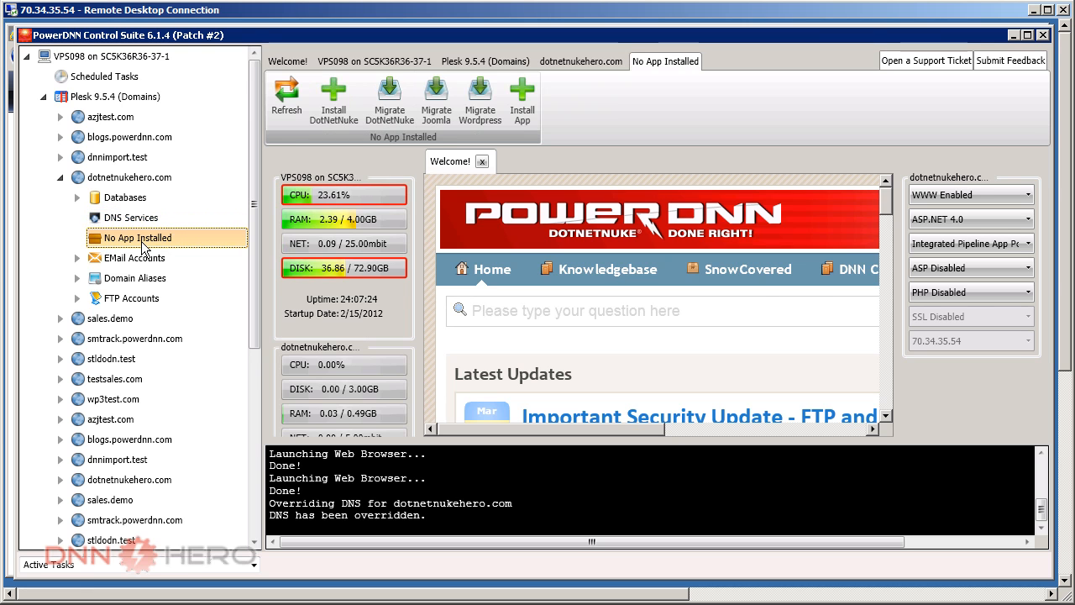
click(343, 110)
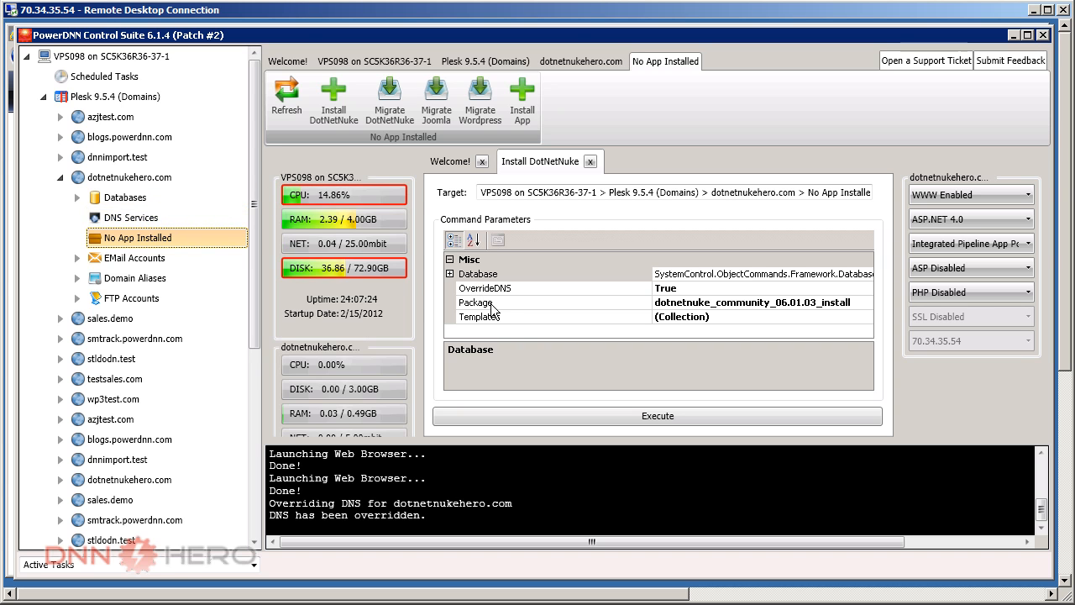
Keep OverrideDNS set to True and choose dotnetnuke_community_06.01.03_install as the installation package.
click(668, 289)
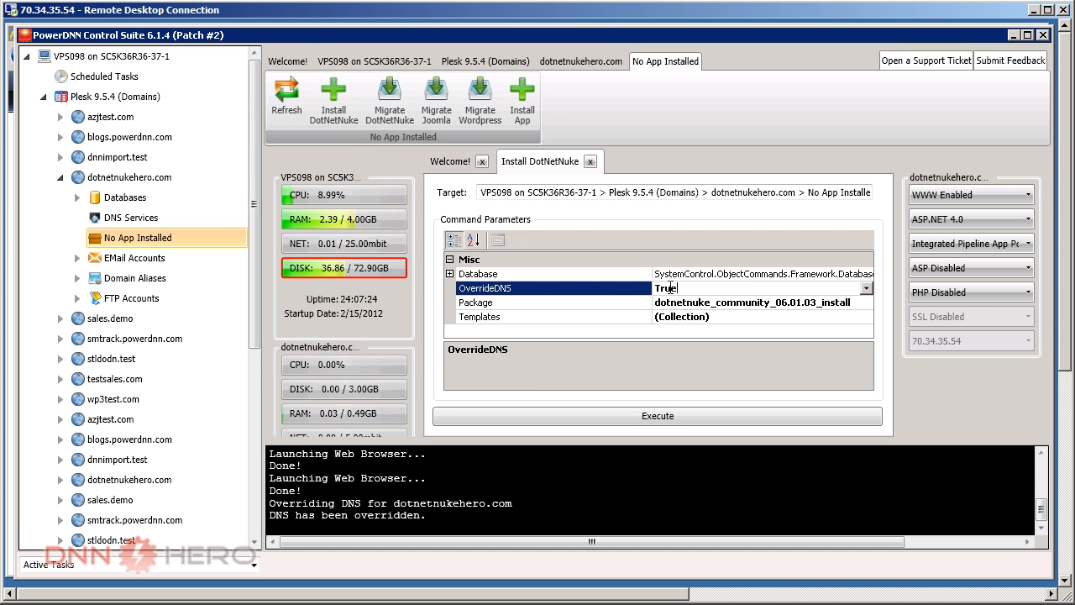
click(719, 306)
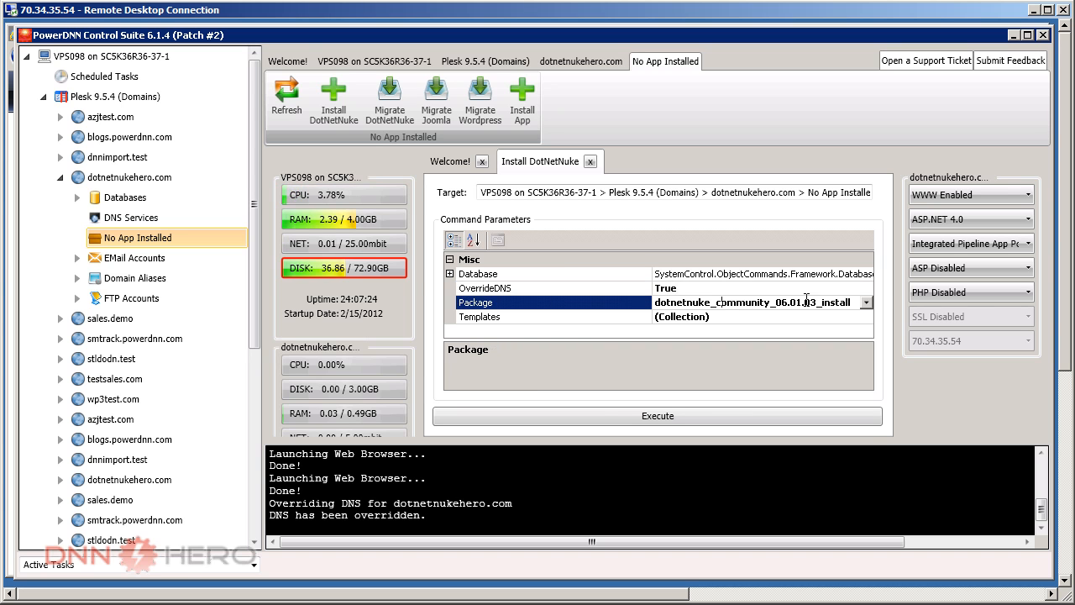
click(865, 304)
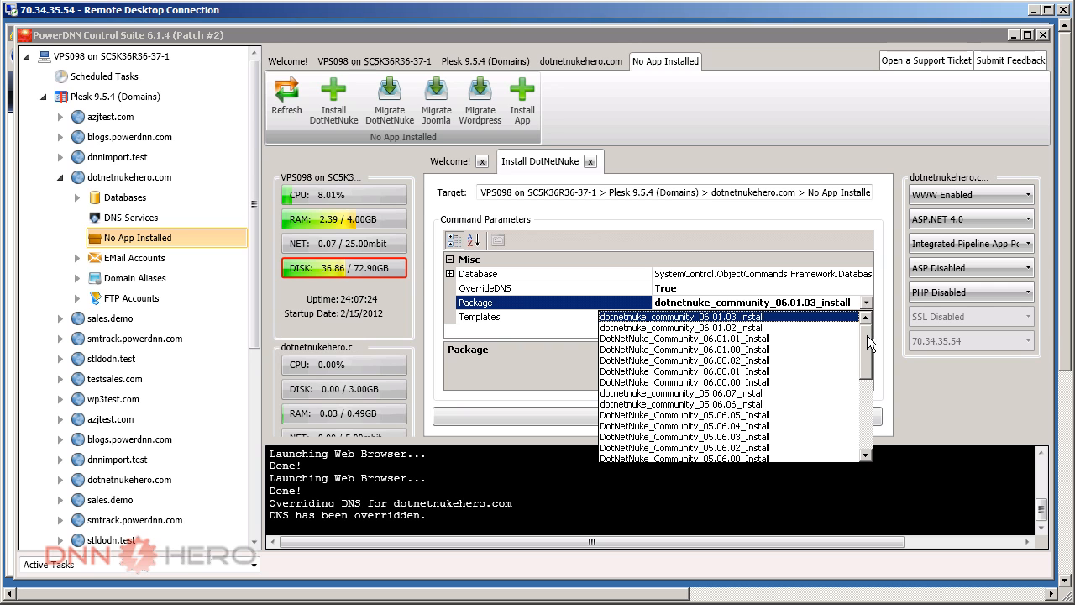
drag(867, 335, 850, 418)
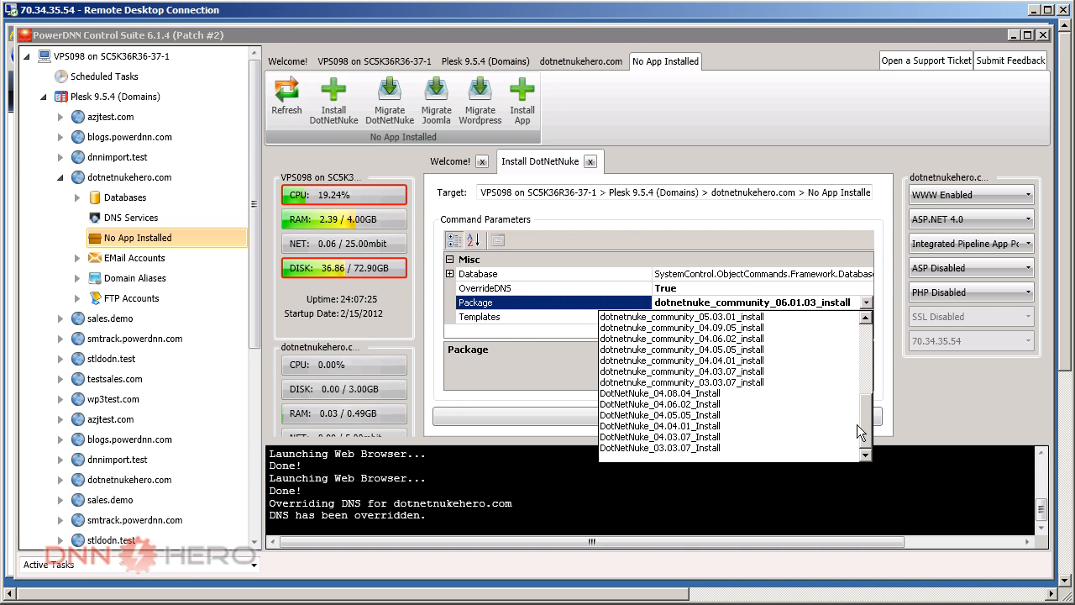
drag(861, 413, 861, 336)
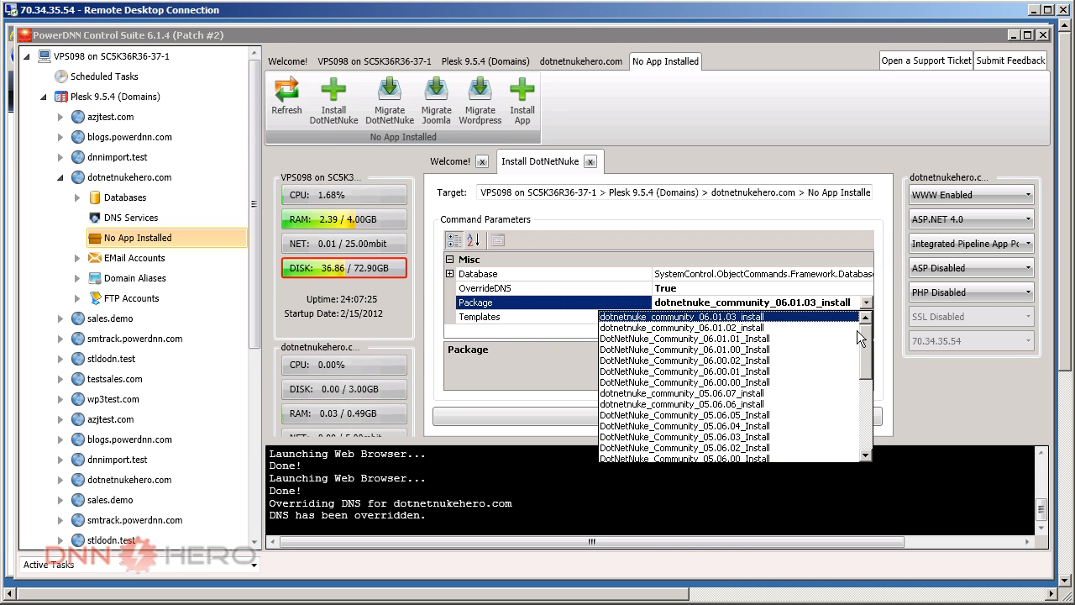
click(729, 318)
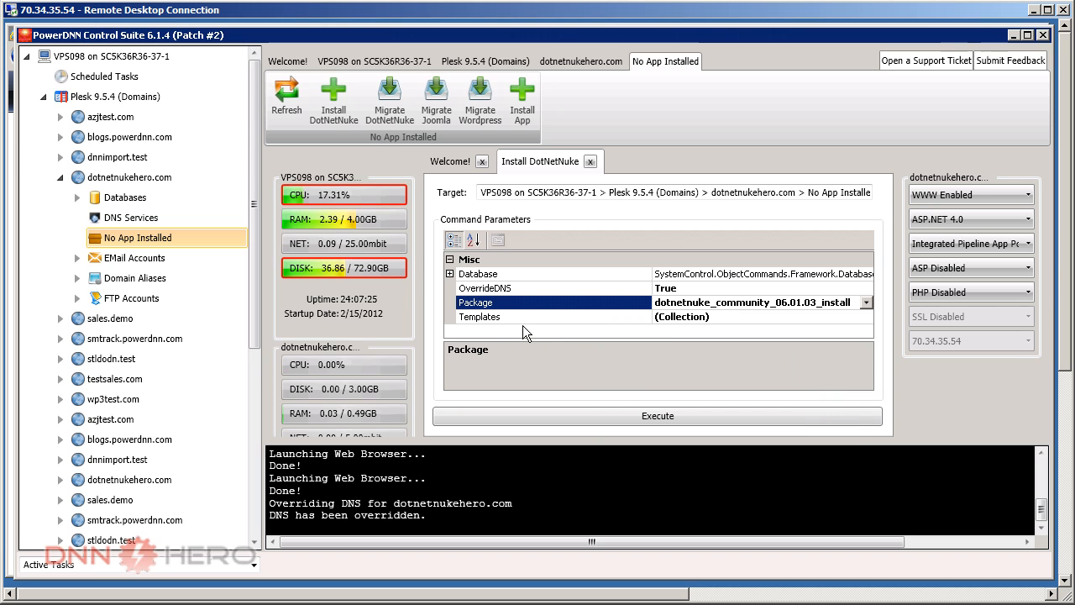
Review the available templates without choosing any and execute the DotNetNuke installation with the dotnetnuke_community_06.01.03_install package.
click(741, 318)
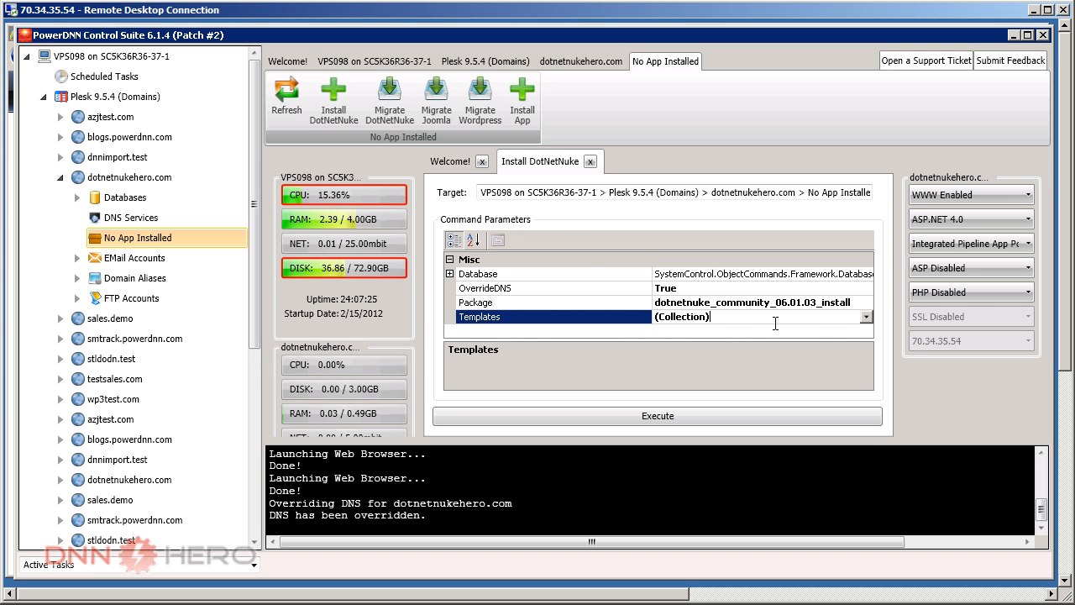
click(866, 318)
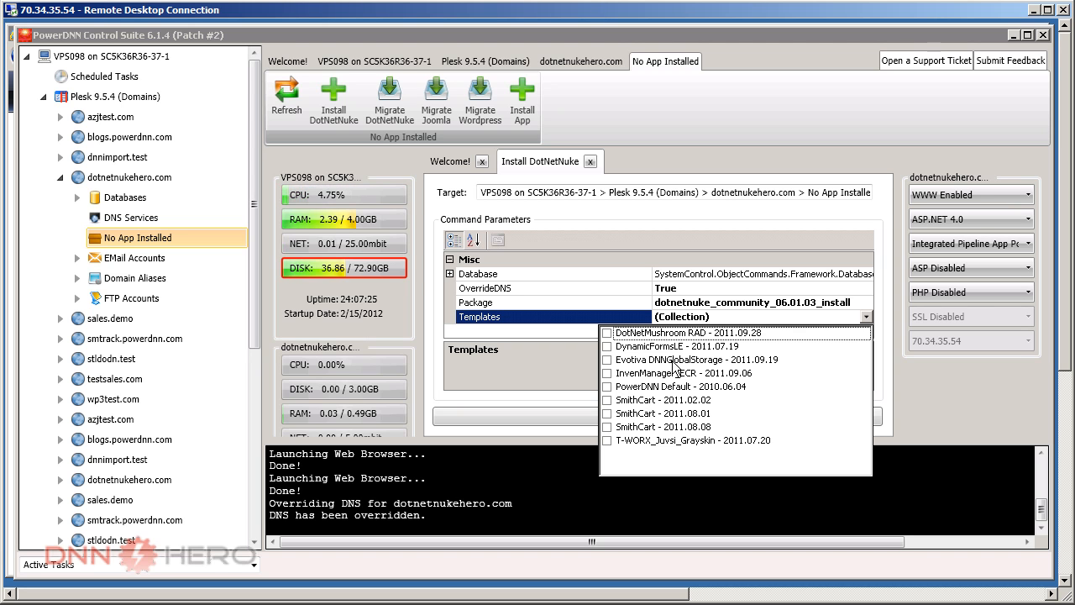
click(714, 306)
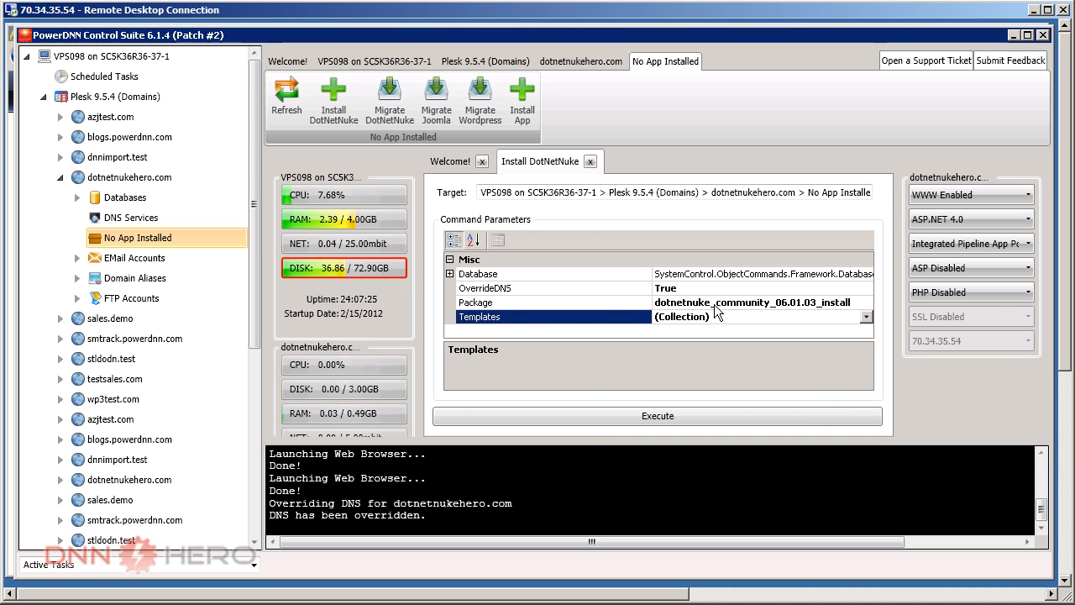
click(714, 302)
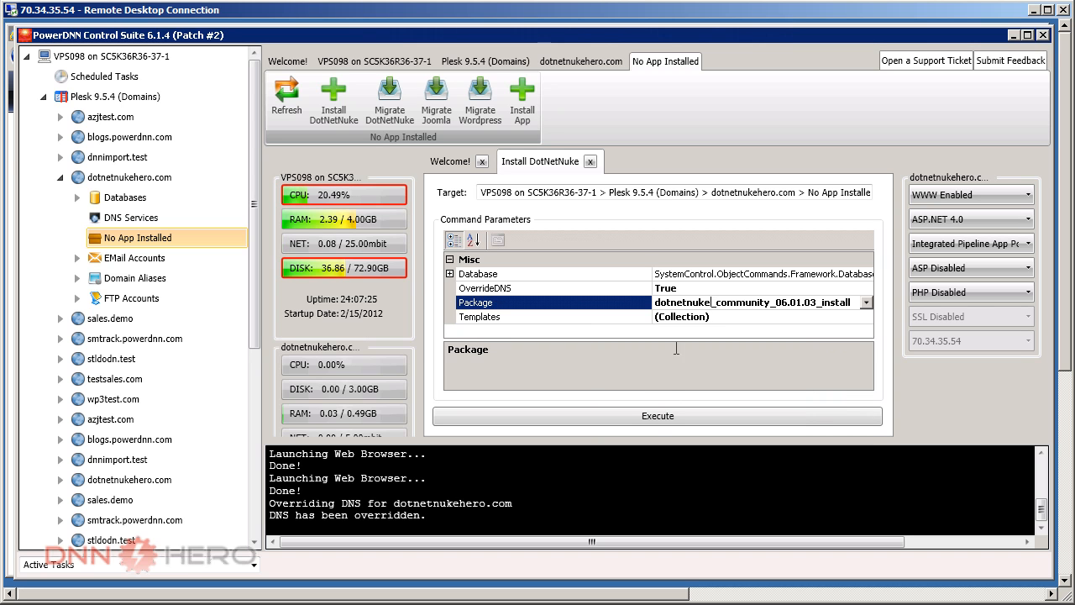
click(651, 417)
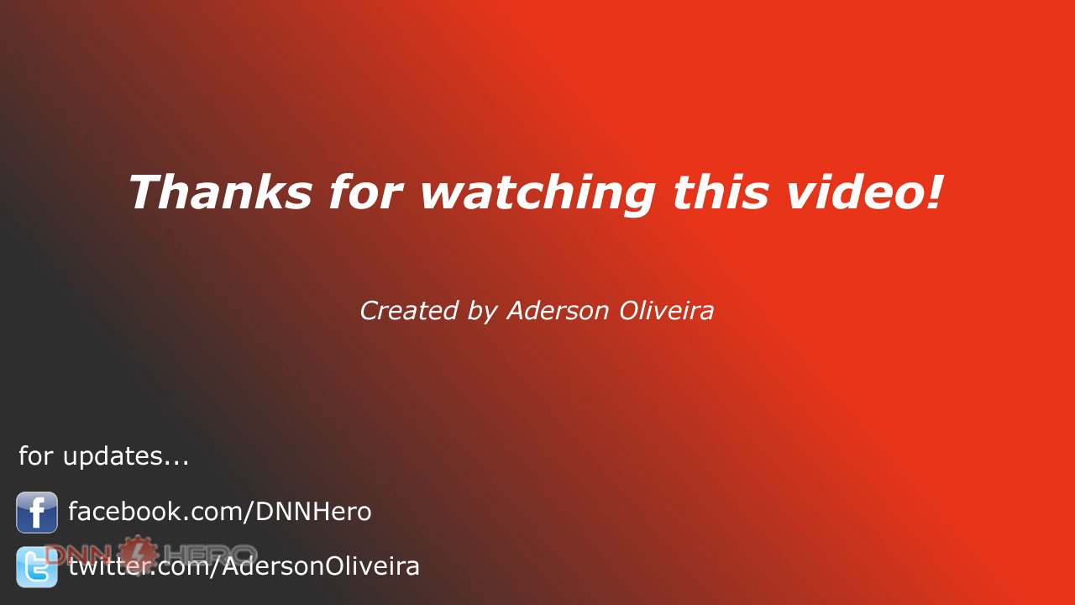